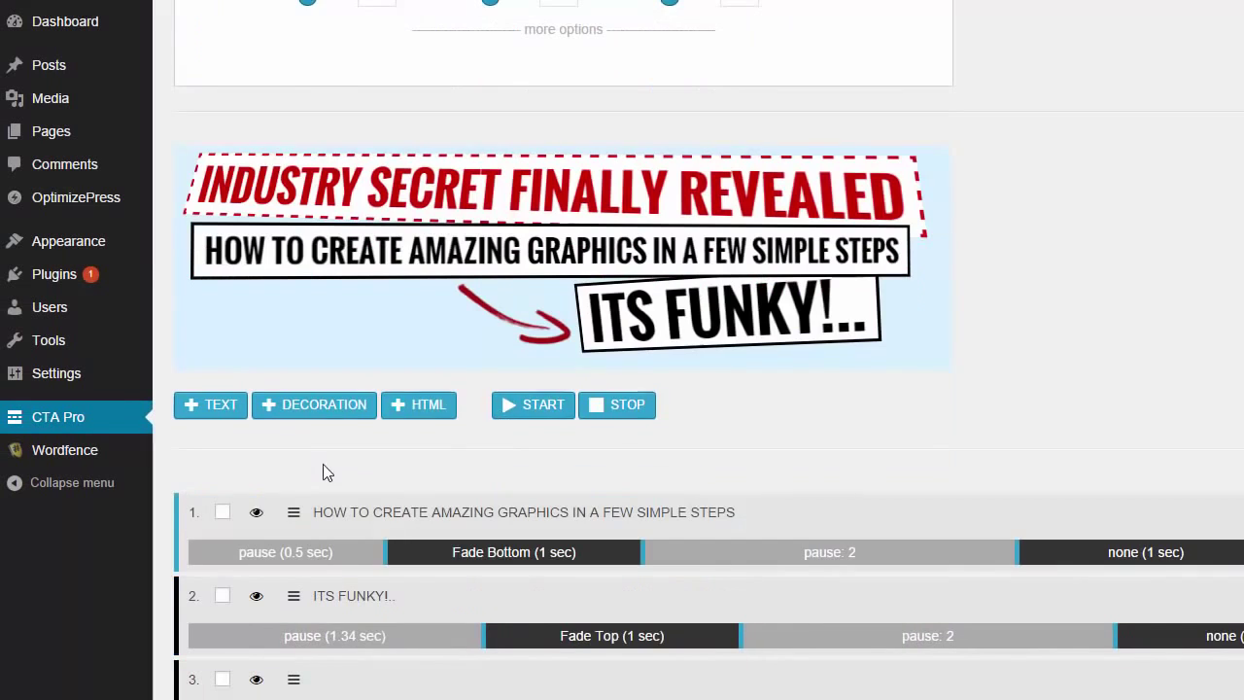
Try Quicksand as the subtitle font, then revert it to Oswald
scroll(345, 476, "up", 2)
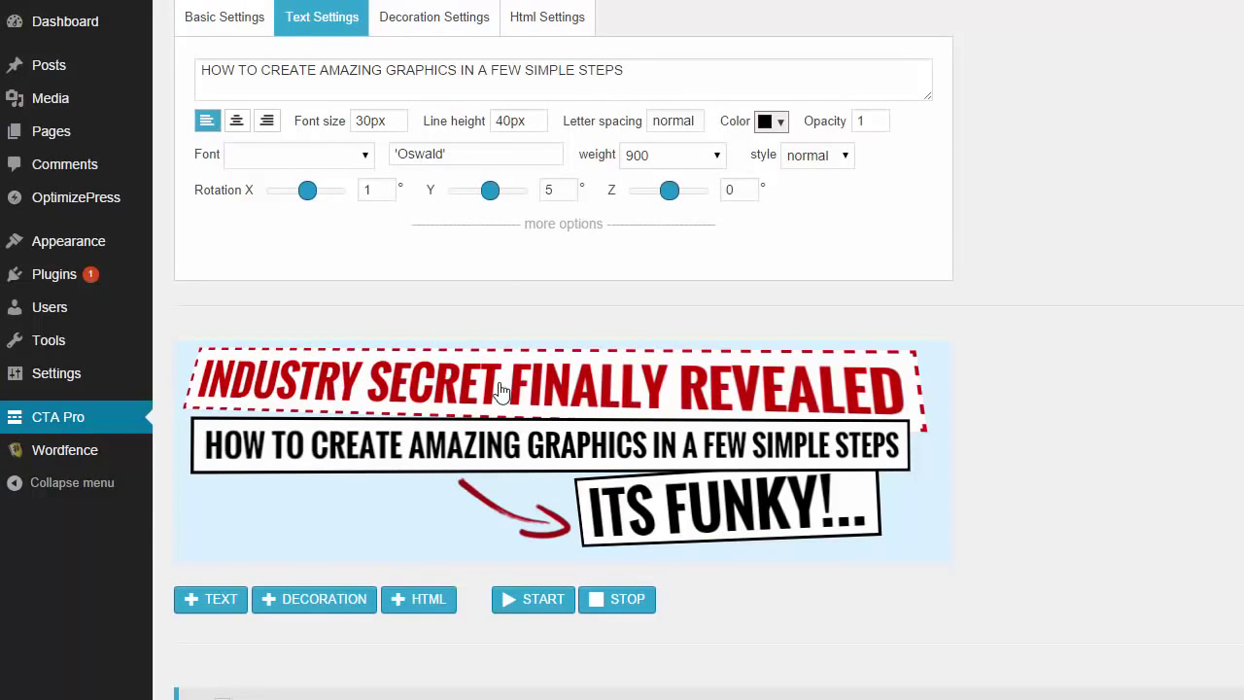
left_click(360, 155)
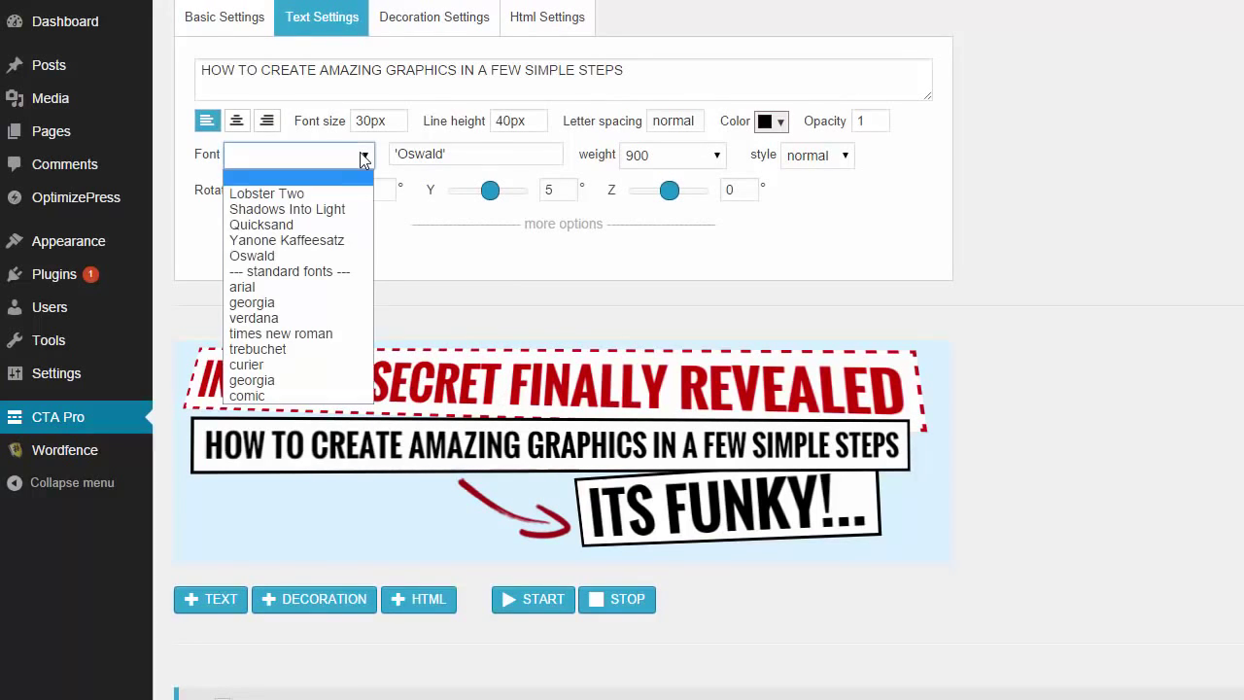
left_click(293, 229)
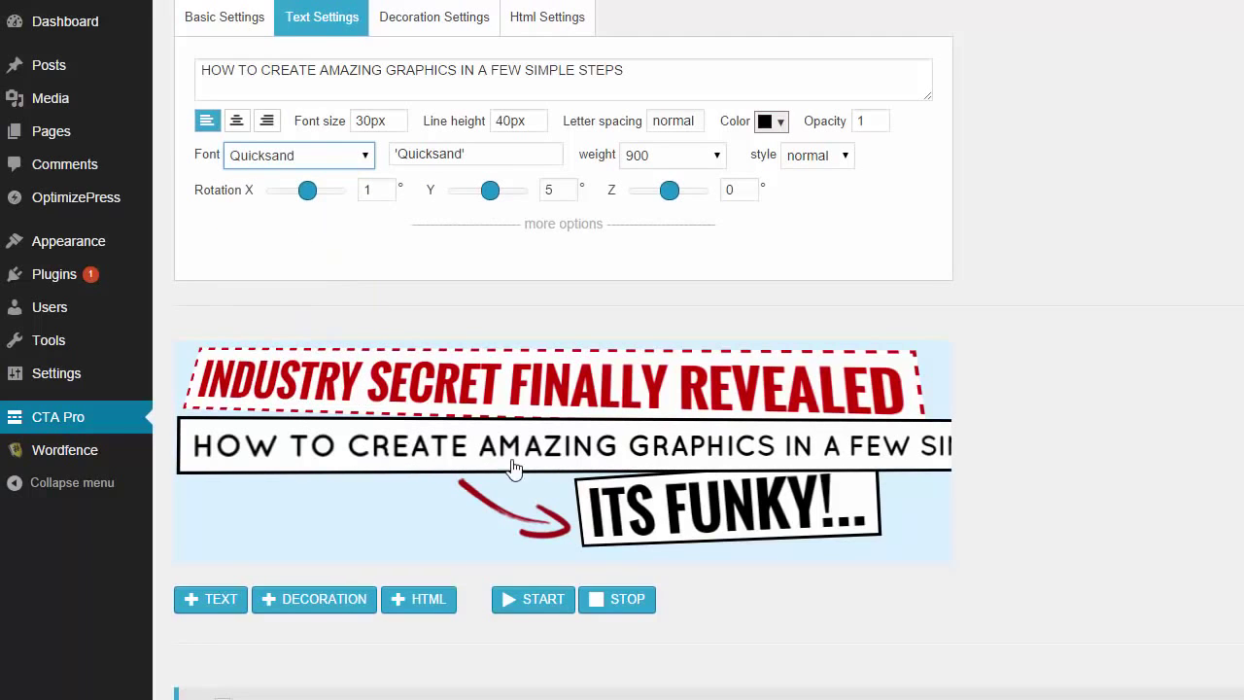
left_click(365, 160)
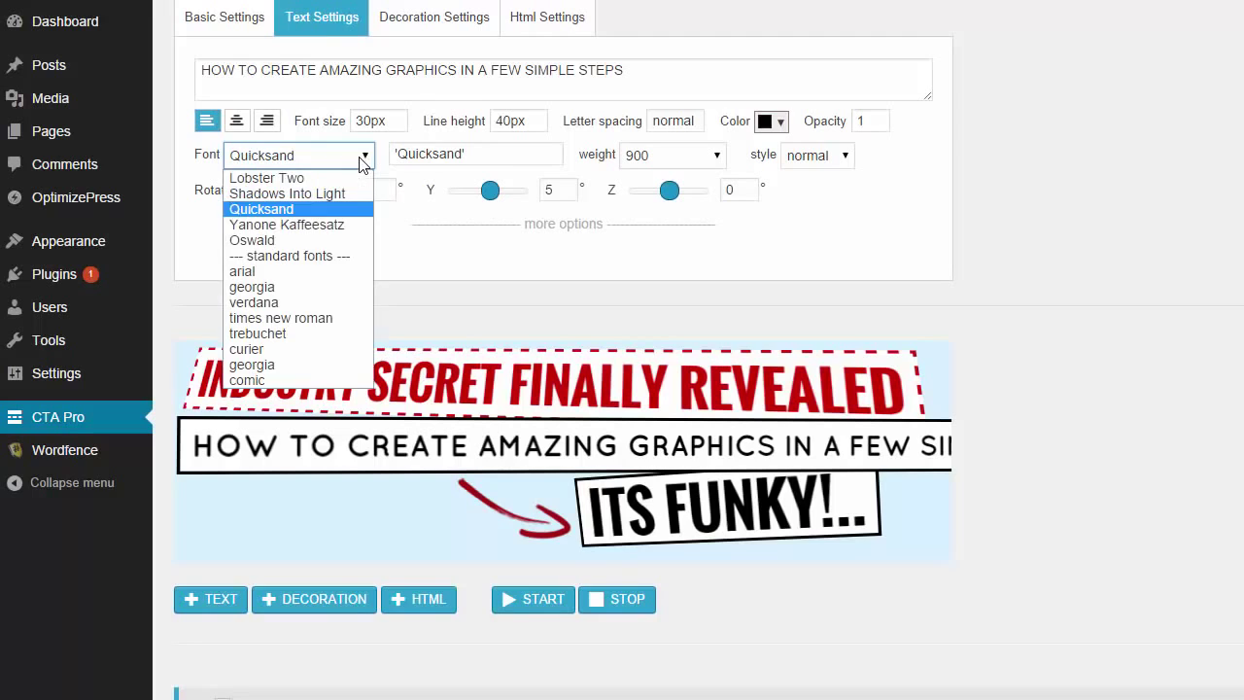
left_click(312, 239)
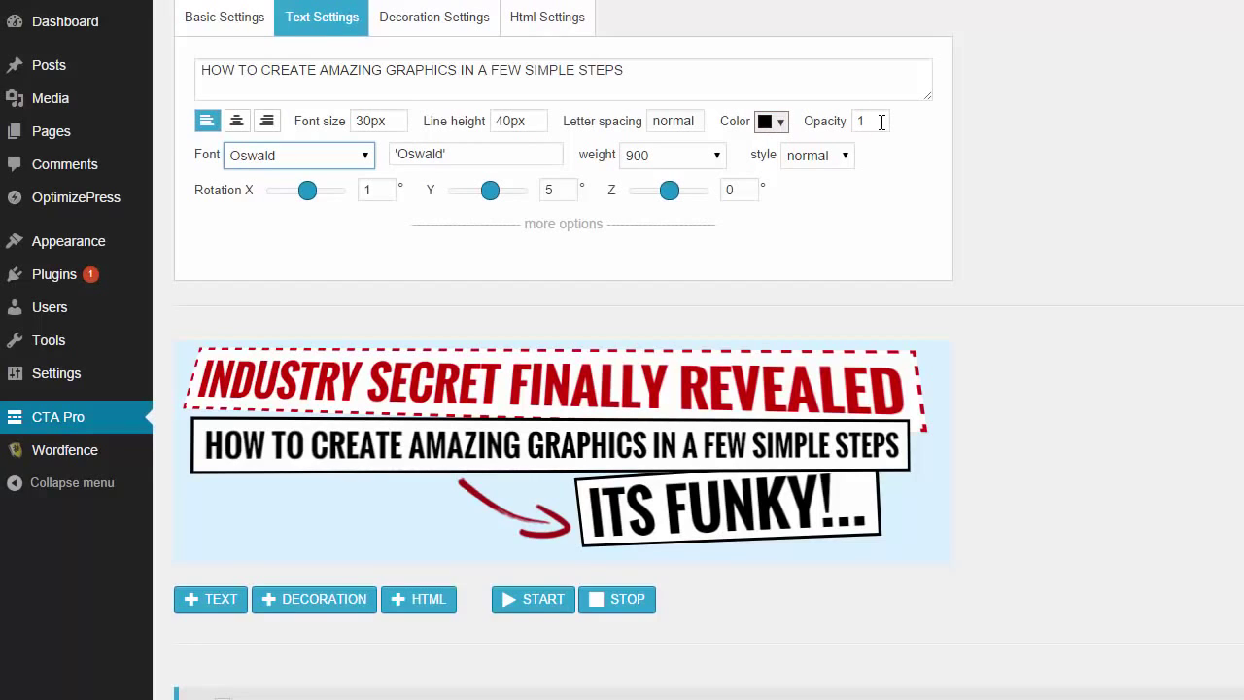
Try weight 100 and italic on the subtitle, then restore weight 900 and normal style
left_click(704, 158)
left_click(743, 152)
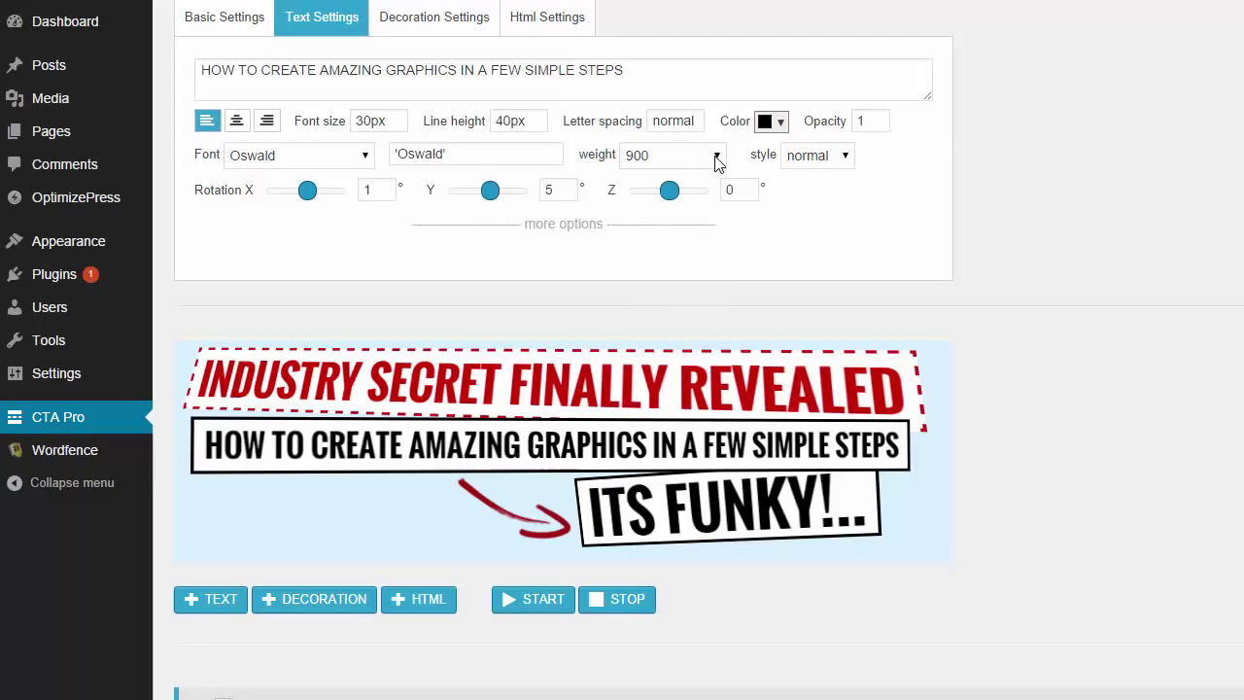
left_click(700, 155)
left_click(636, 178)
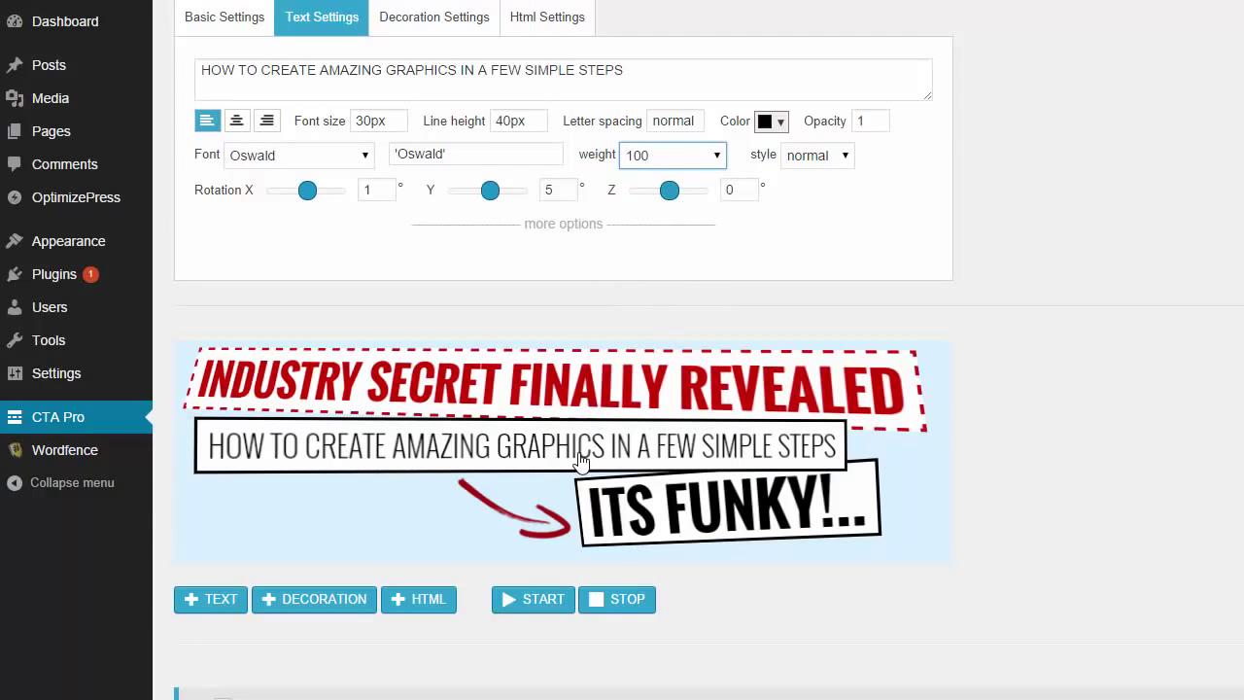
left_click(706, 158)
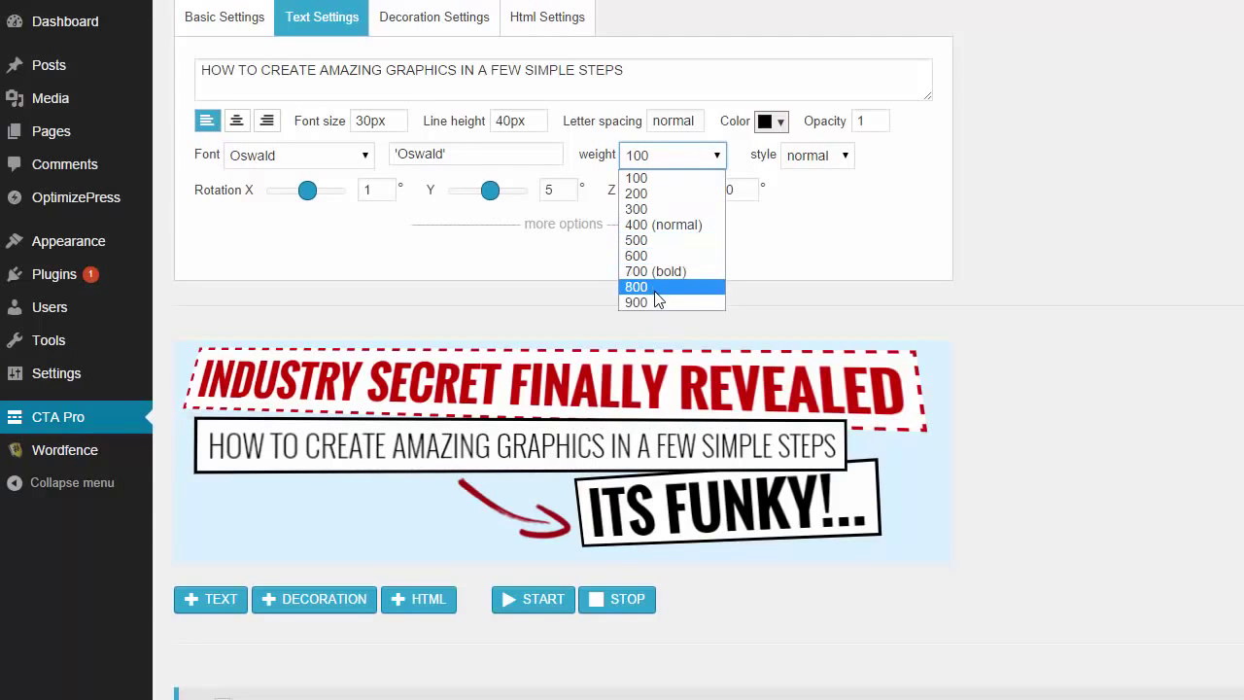
left_click(653, 301)
left_click(845, 159)
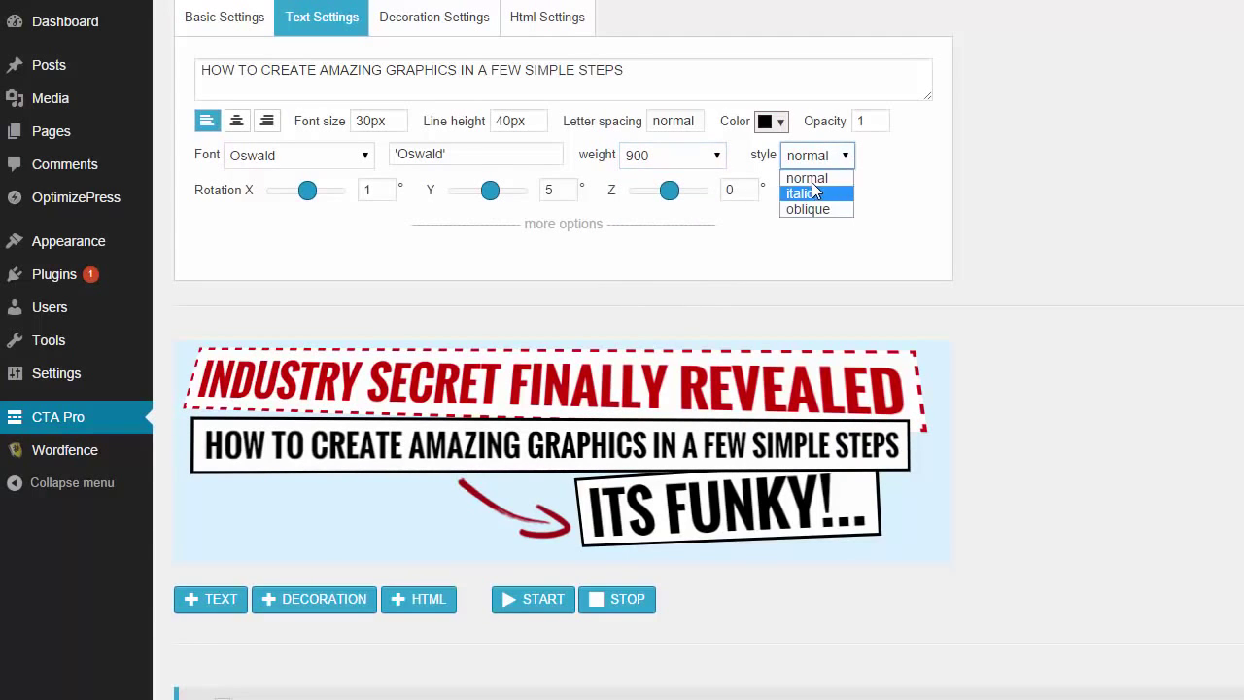
left_click(823, 195)
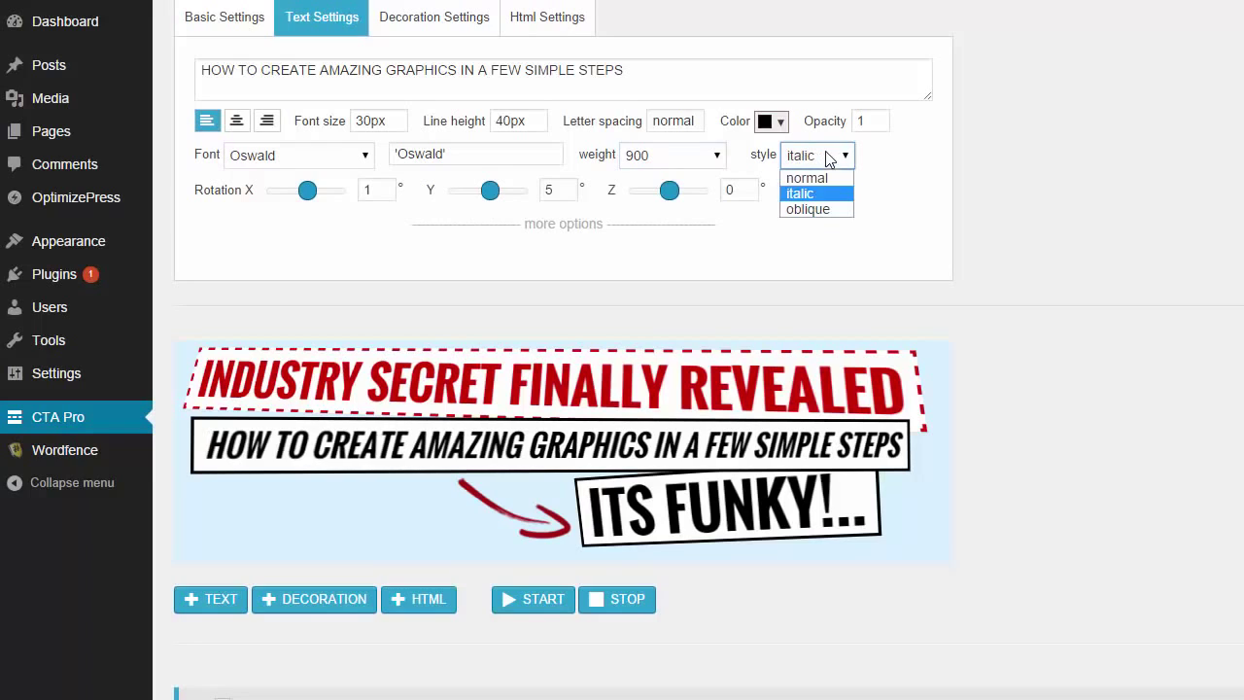
left_click(814, 179)
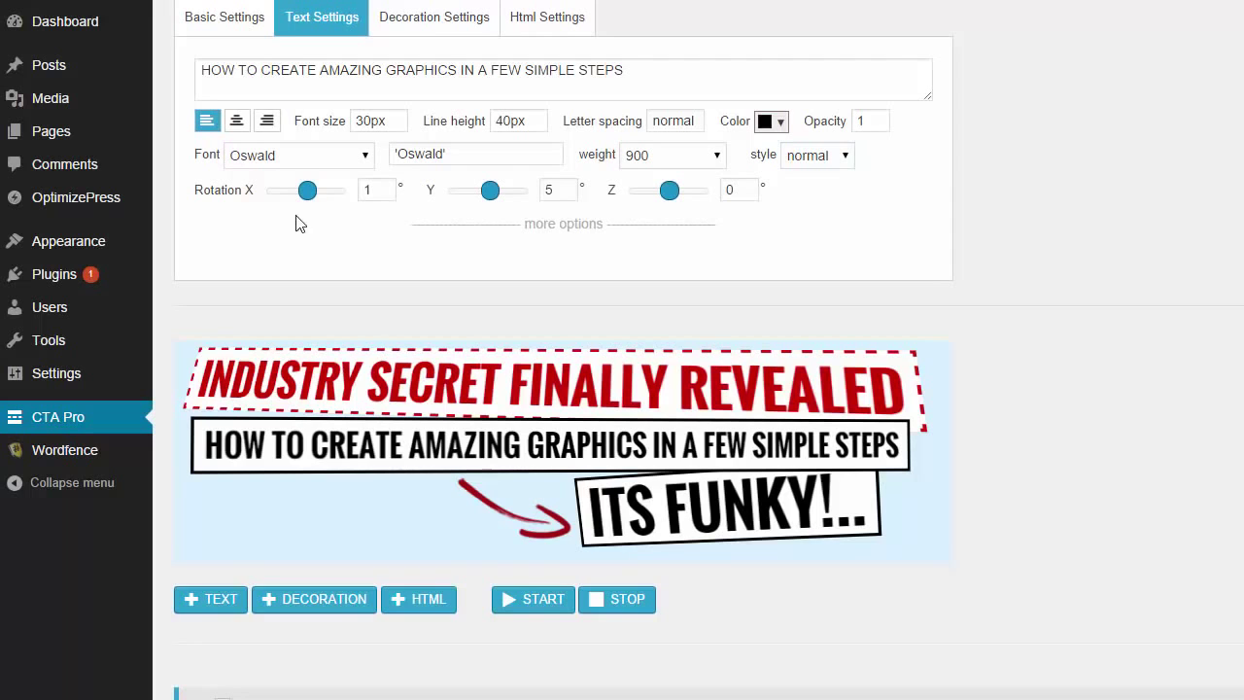
Set subtitle rotations to 1° X, -4° Y and 2° Z, nudging the box about 37 px left
mouse_move(310, 194)
left_mouse_down()
mouse_move(335, 199)
mouse_move(242, 205)
mouse_move(319, 208)
mouse_move(308, 205)
left_mouse_up()
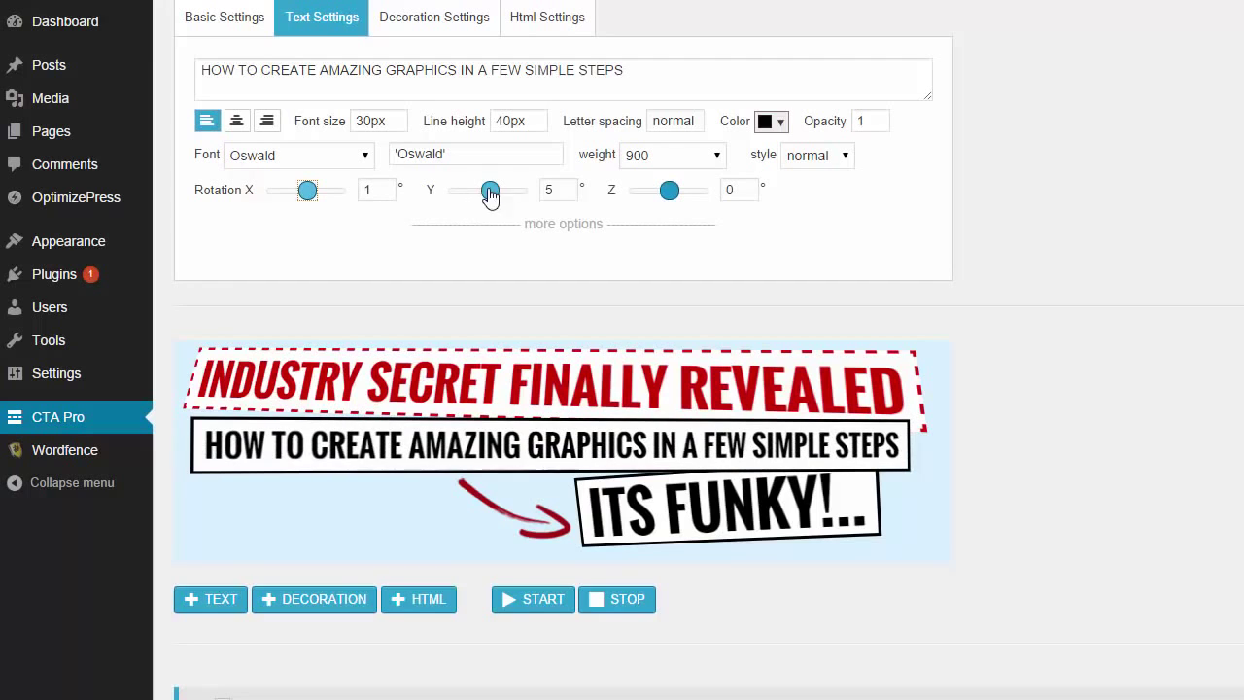
mouse_move(490, 192)
left_mouse_down()
mouse_move(509, 199)
mouse_move(493, 208)
left_mouse_up()
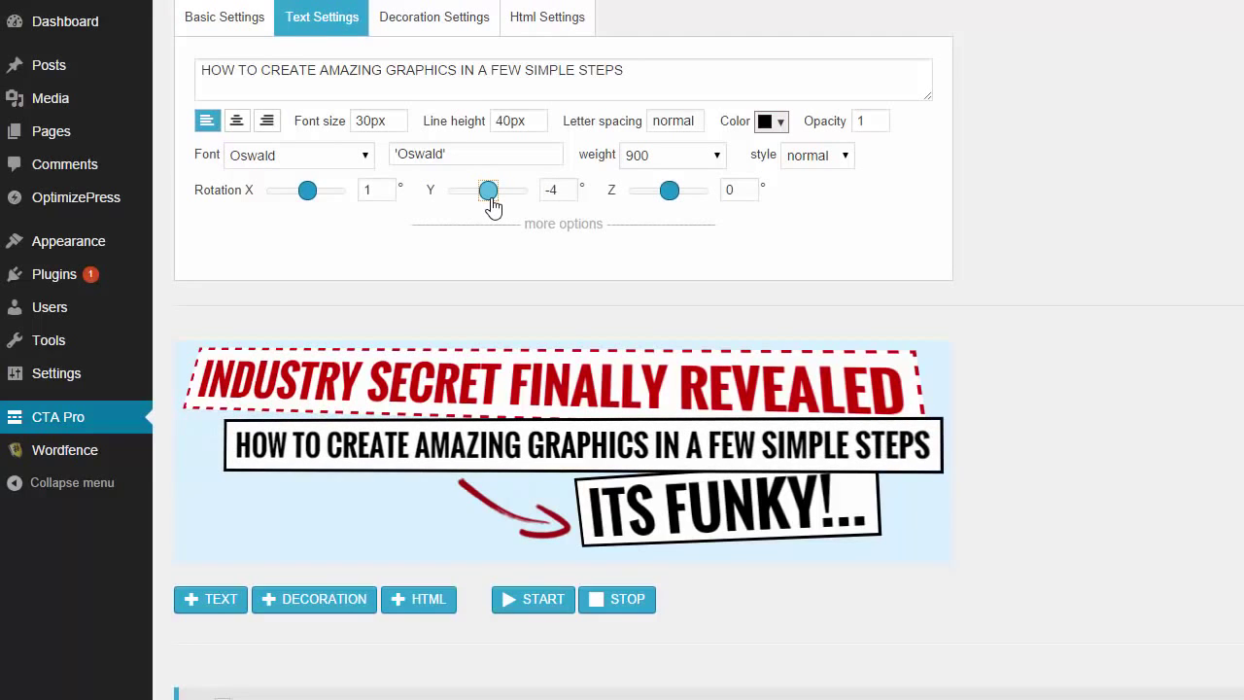
left_click_drag(520, 445, 484, 452)
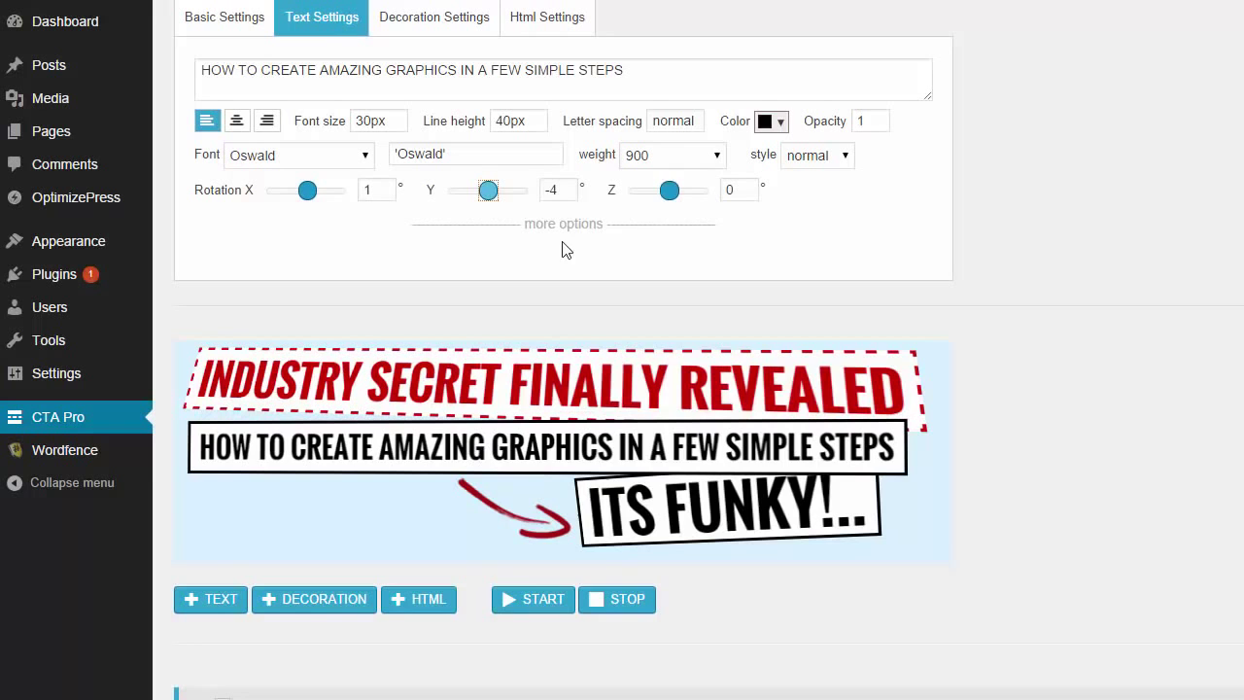
mouse_move(668, 194)
left_mouse_down()
mouse_move(630, 192)
mouse_move(686, 206)
mouse_move(667, 207)
left_mouse_up()
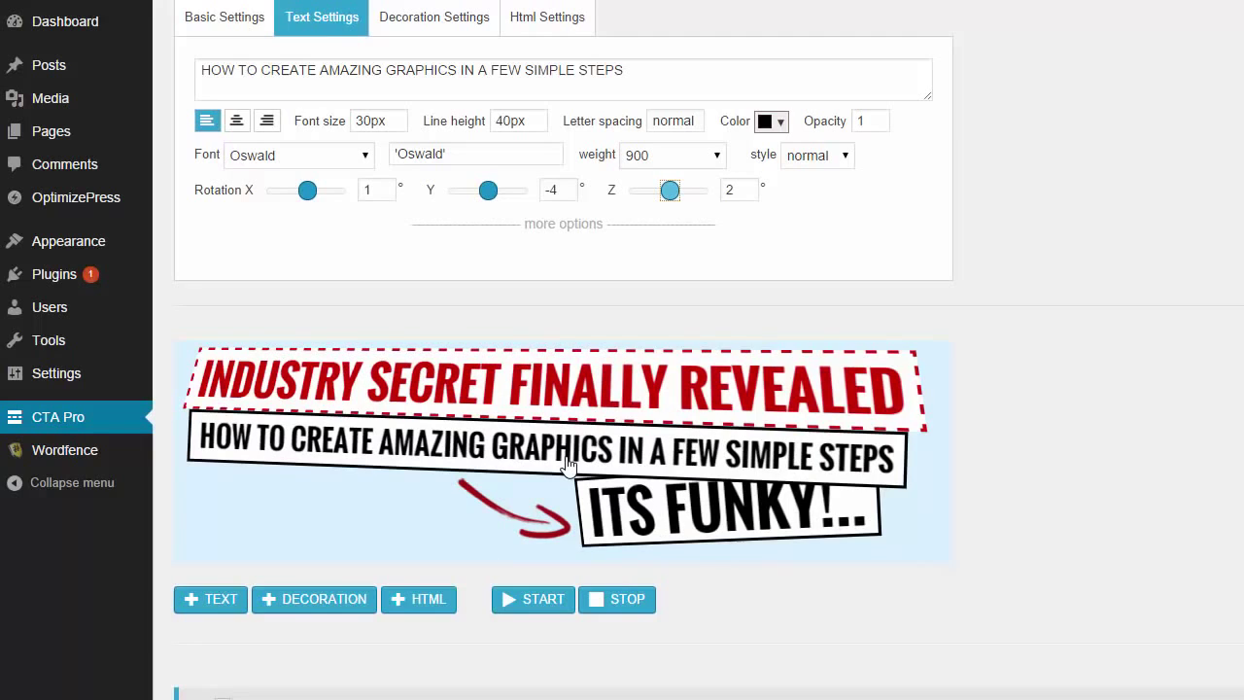
Give the subtitle box a 50px corner radius
left_click(550, 227)
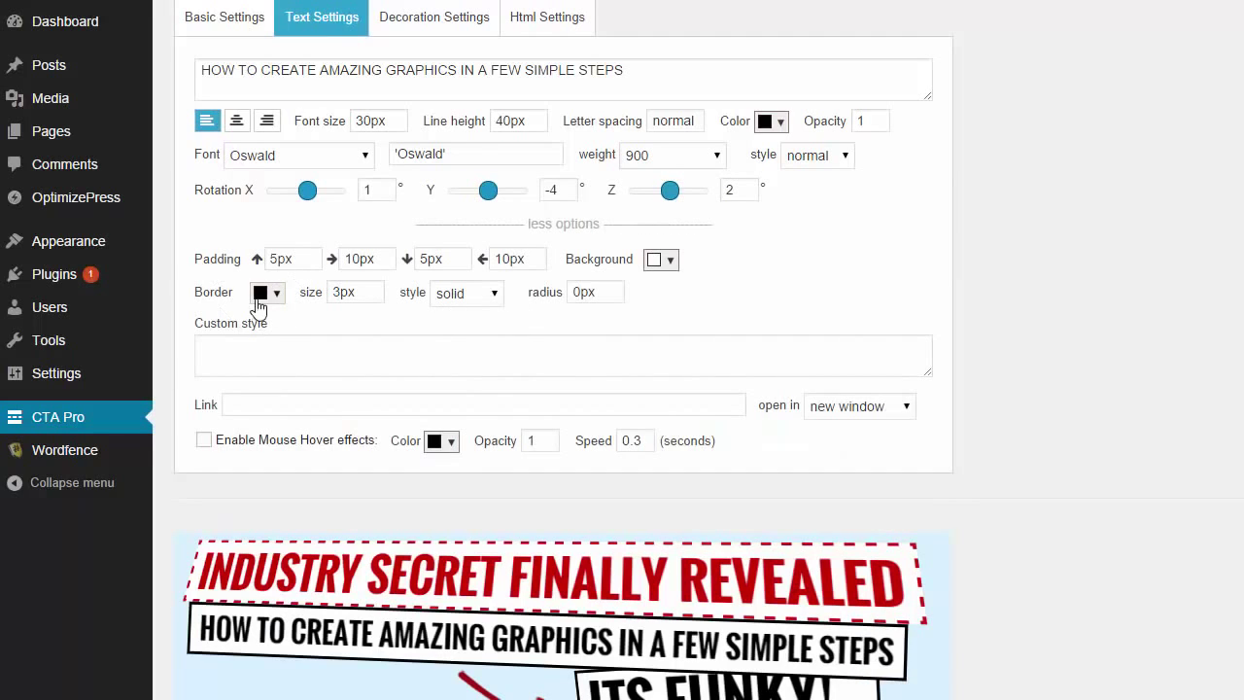
left_click(573, 292)
type("5")
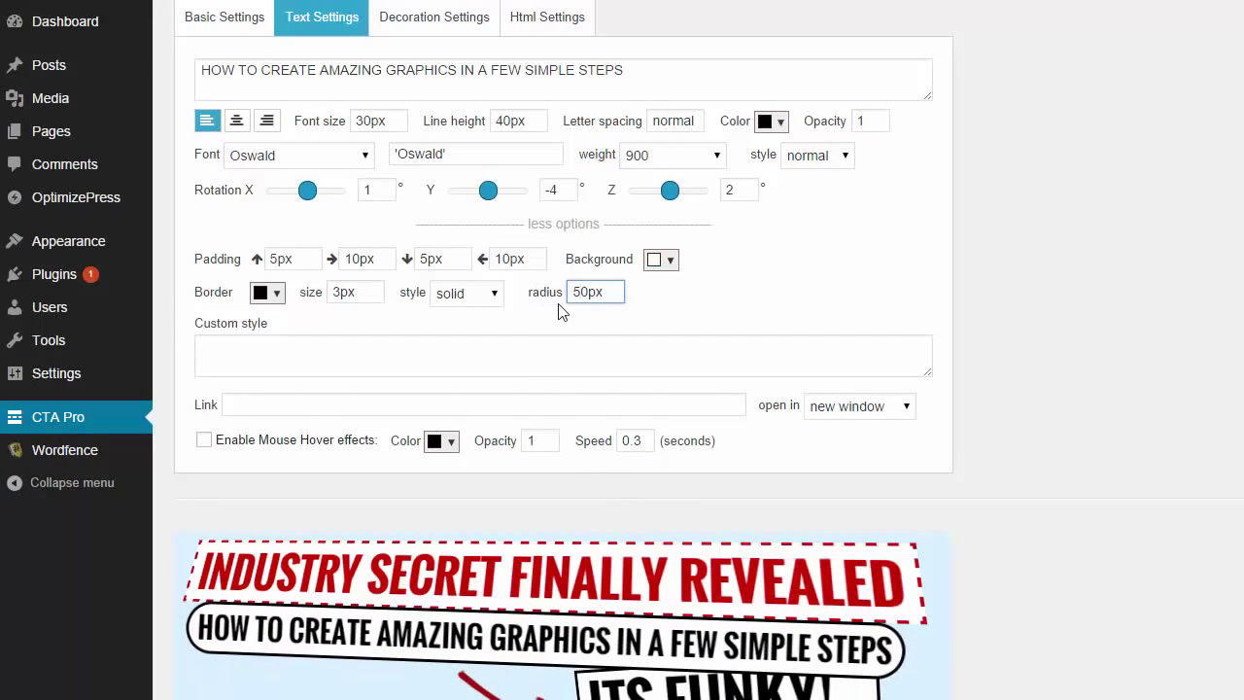
Try dotted, dashed and ridge borders, then set the subtitle border back to solid
left_click(487, 292)
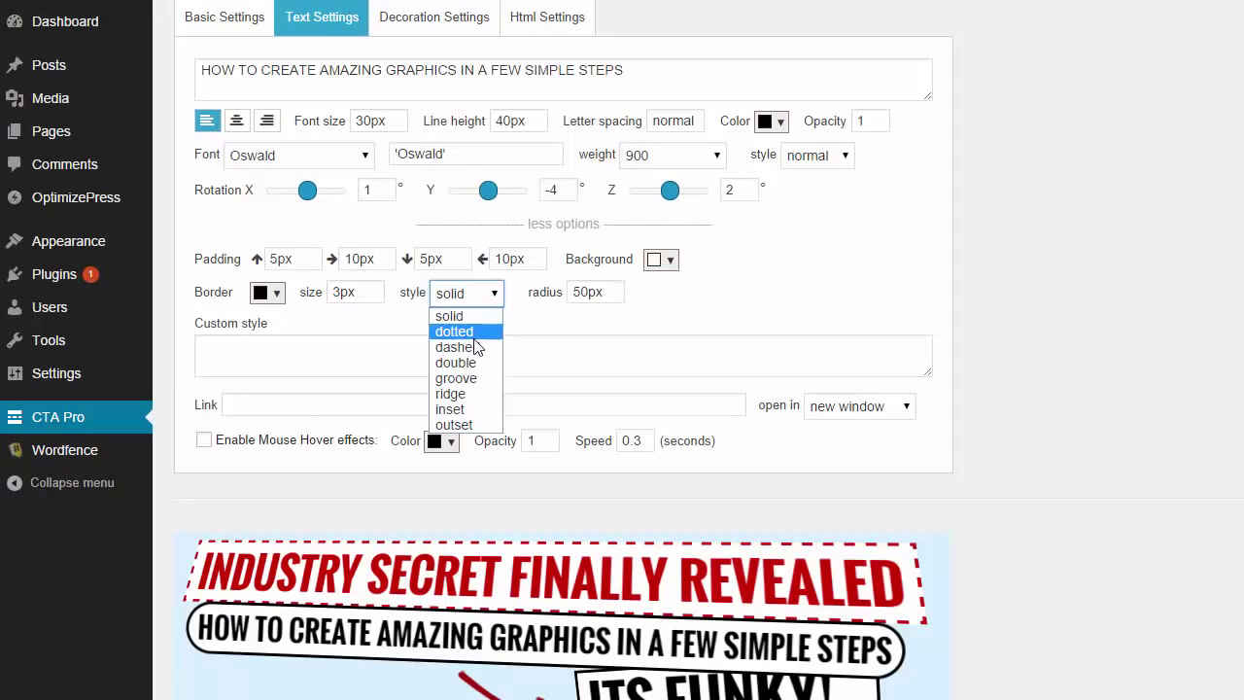
left_click(474, 335)
left_click(476, 300)
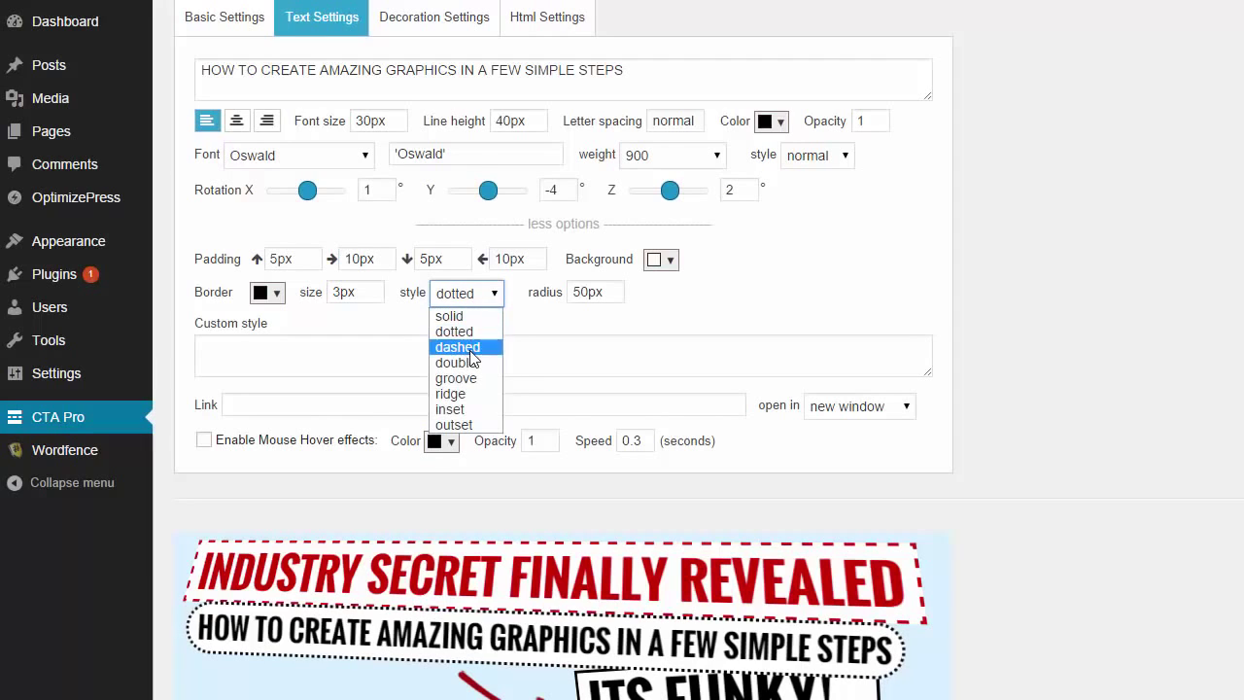
left_click(472, 347)
left_click(474, 297)
left_click(472, 393)
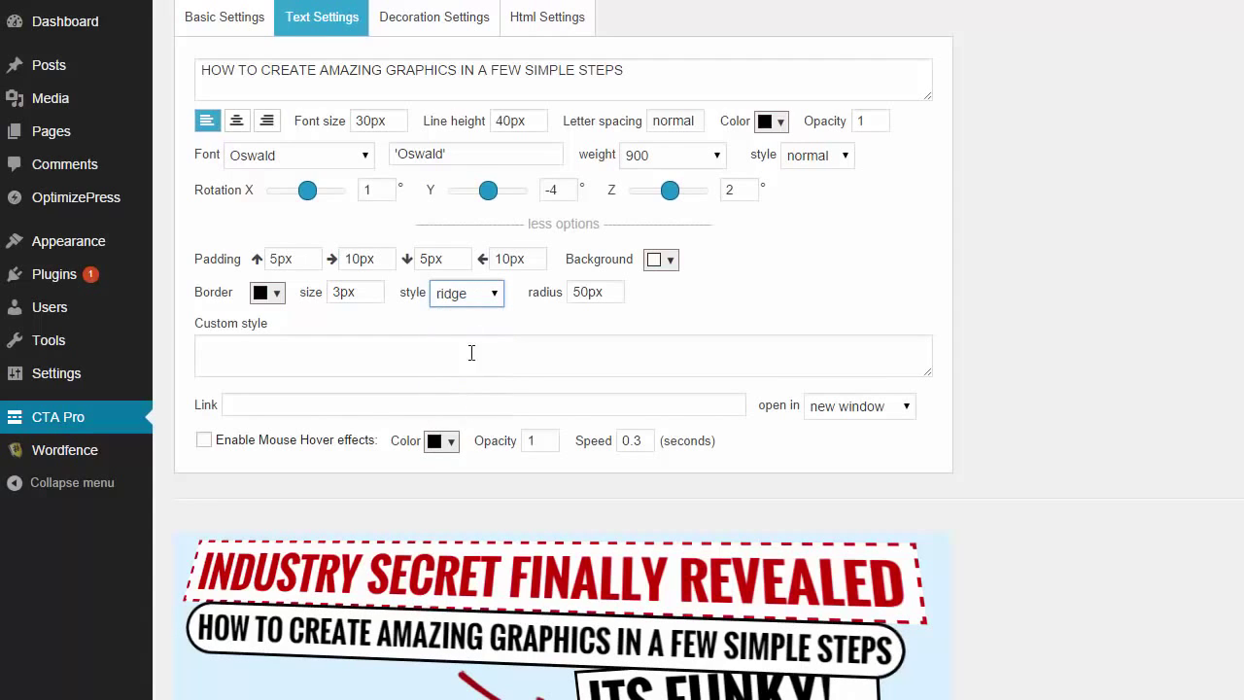
left_click(476, 297)
left_click(467, 297)
left_click(471, 298)
left_click(462, 316)
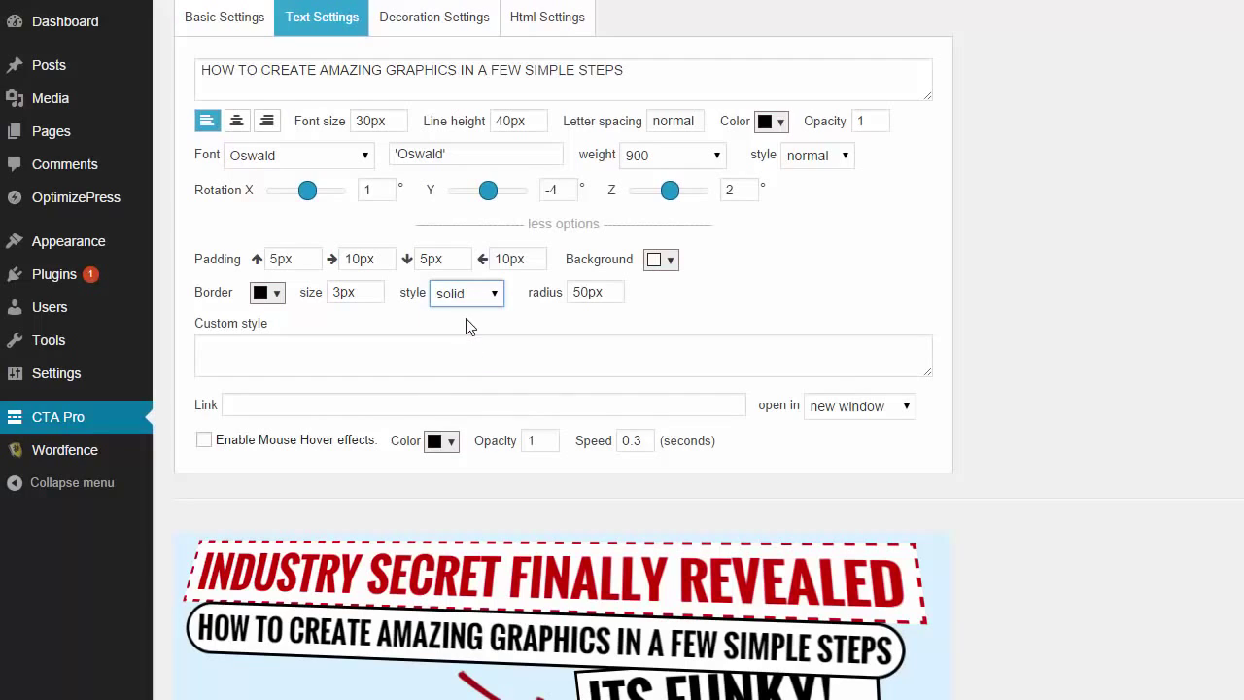
left_click(335, 292)
left_click(406, 365)
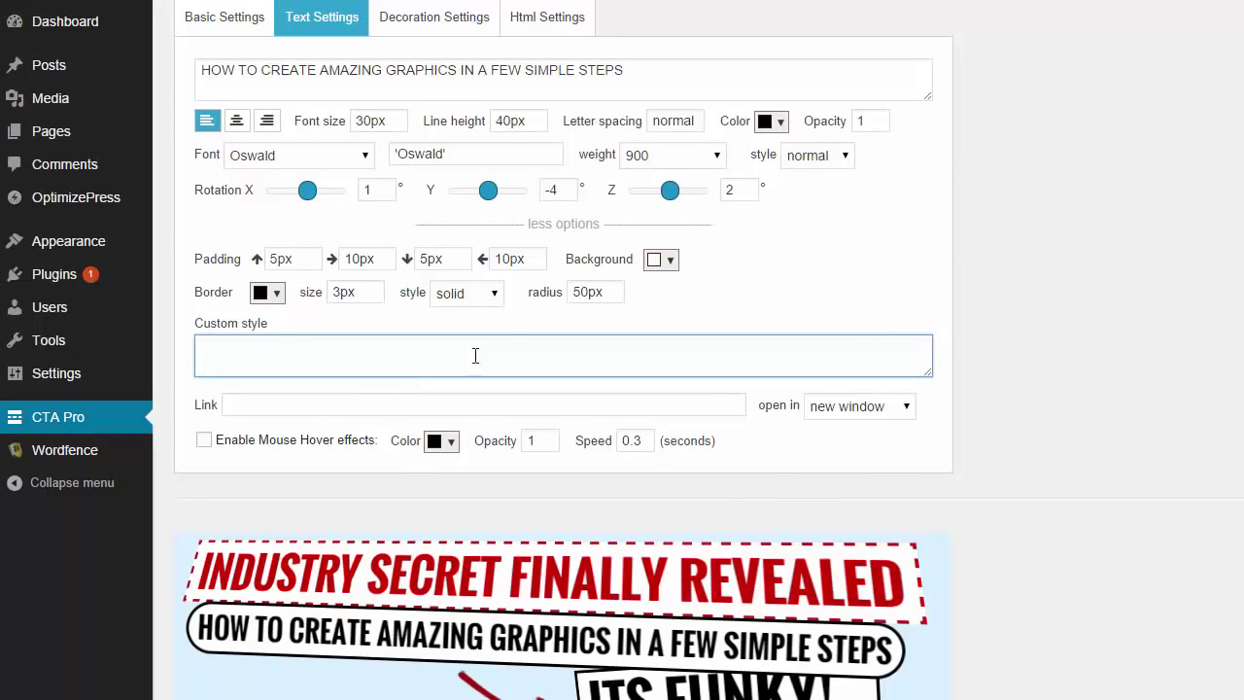
After previewing Skew, Bounce and Flip effects, set the subtitle's entrance step to Rotate (1 sec)
scroll(476, 354, "down", 1)
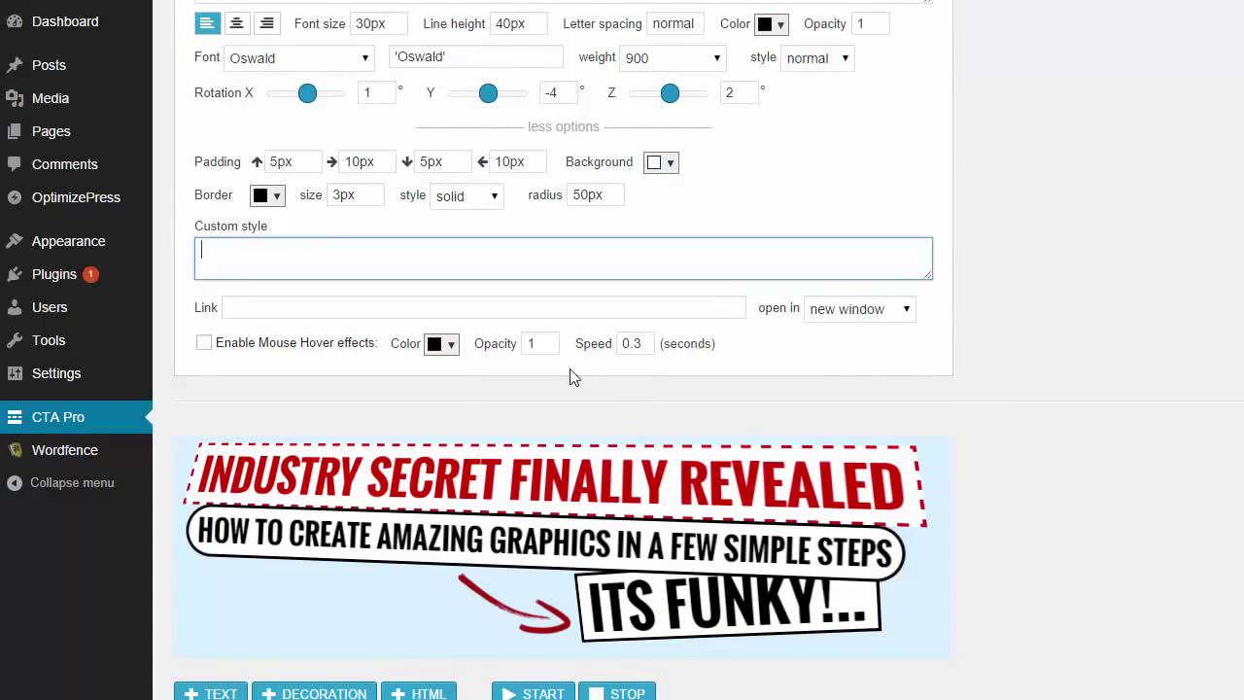
scroll(547, 562, "down", 4)
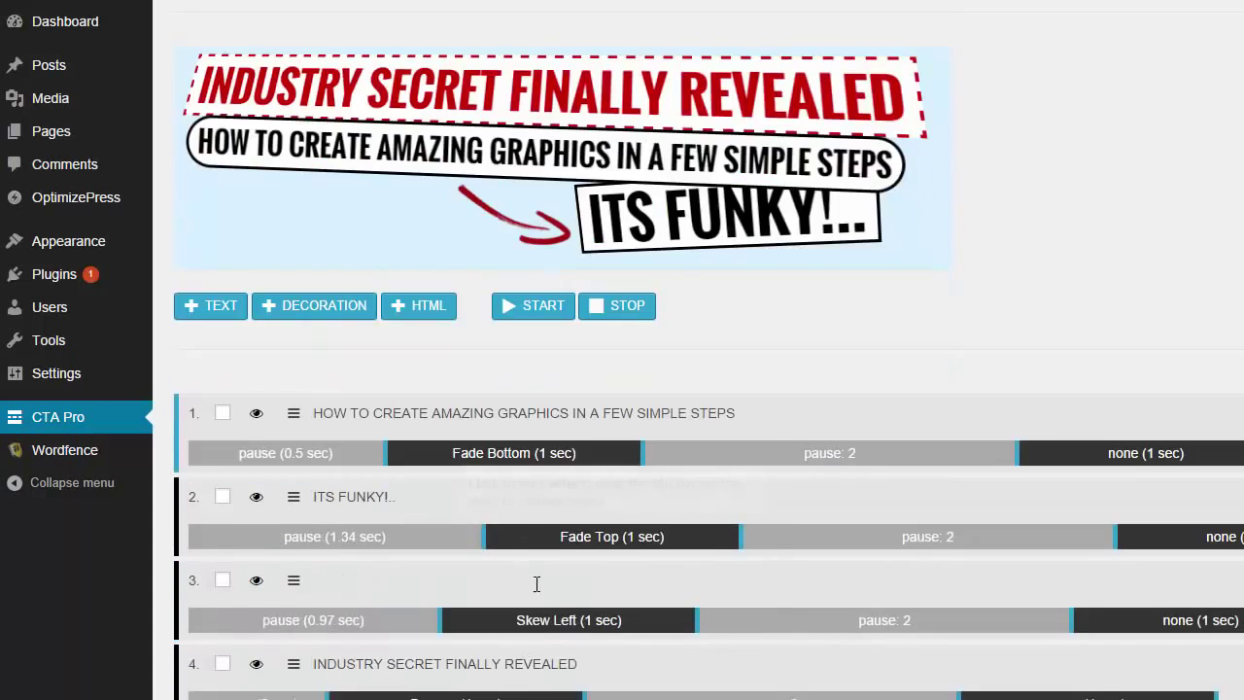
scroll(533, 579, "down", 1)
scroll(499, 511, "up", 3)
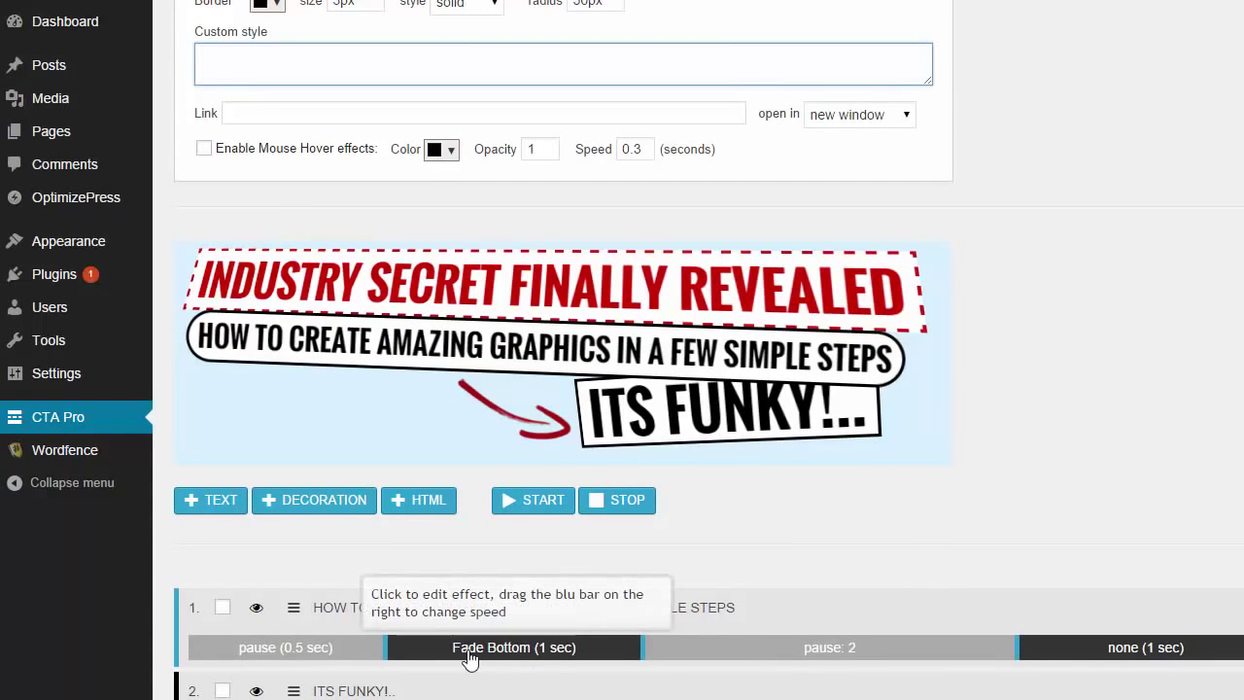
left_click(471, 657)
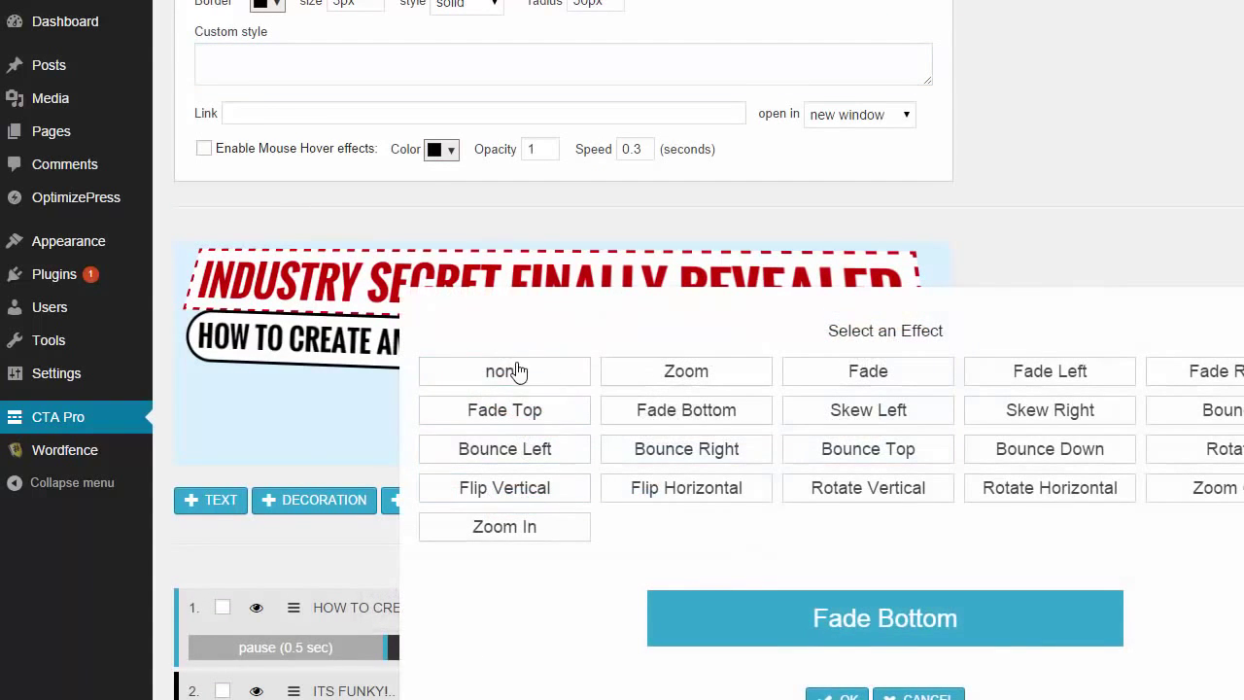
left_click(869, 420)
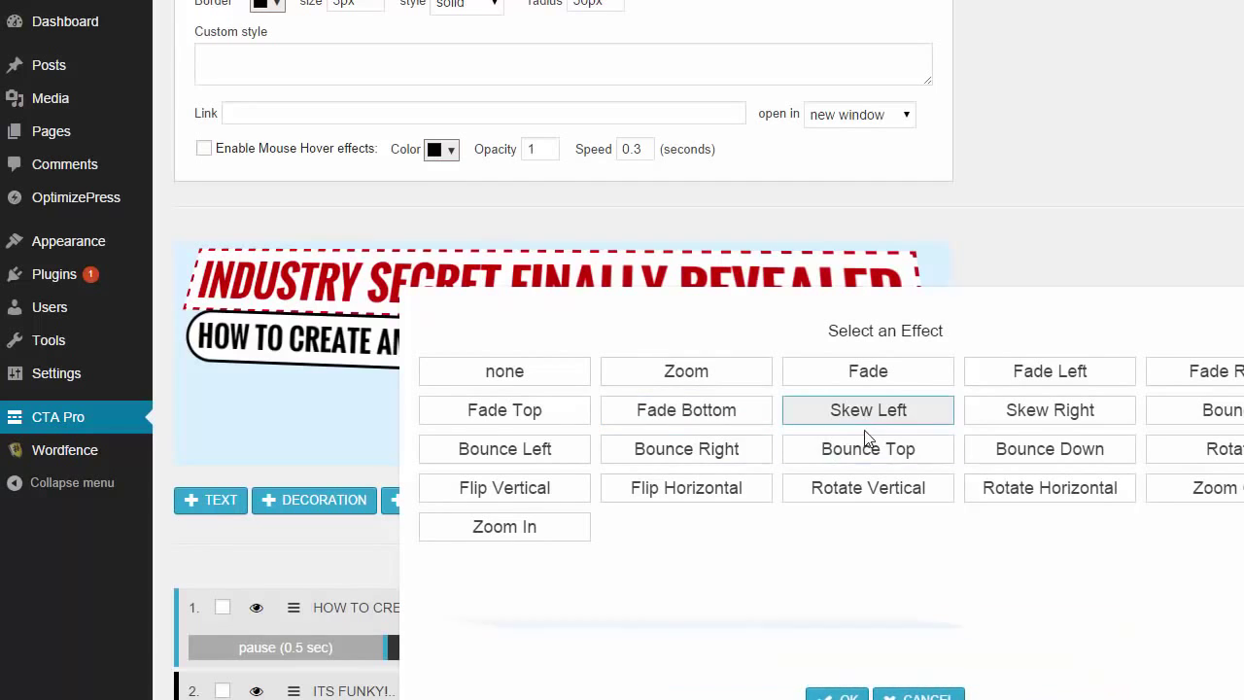
left_click(868, 449)
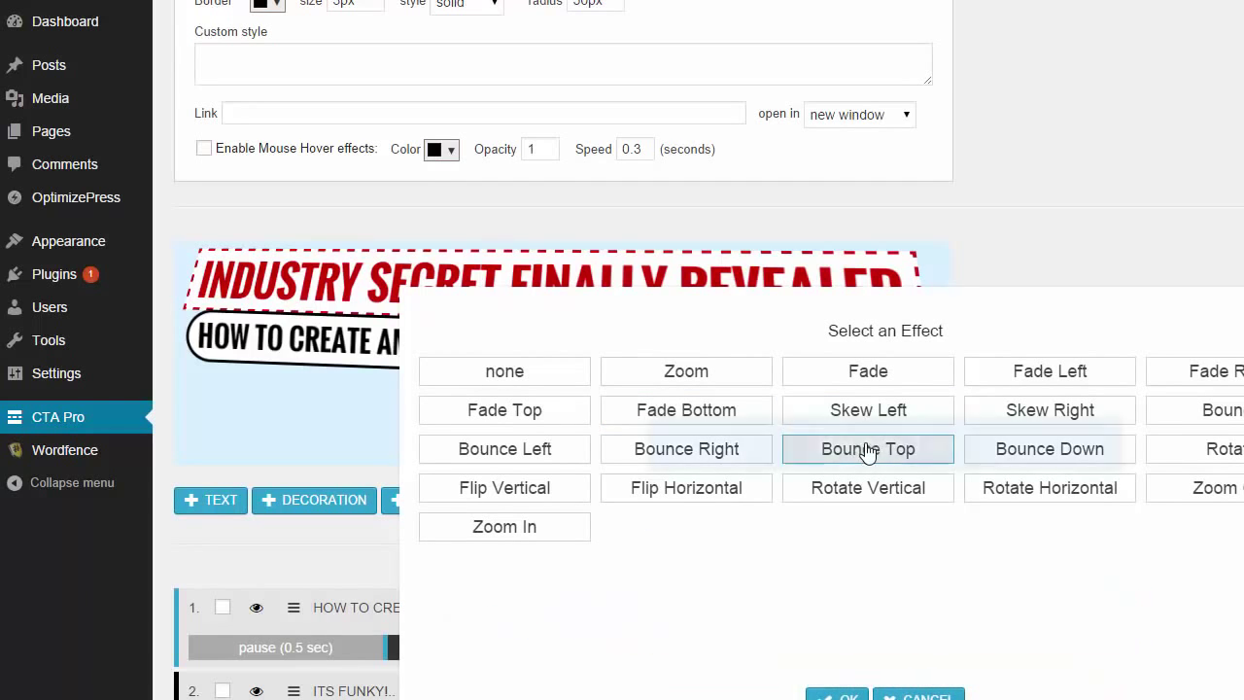
left_click(1041, 415)
left_click(1047, 452)
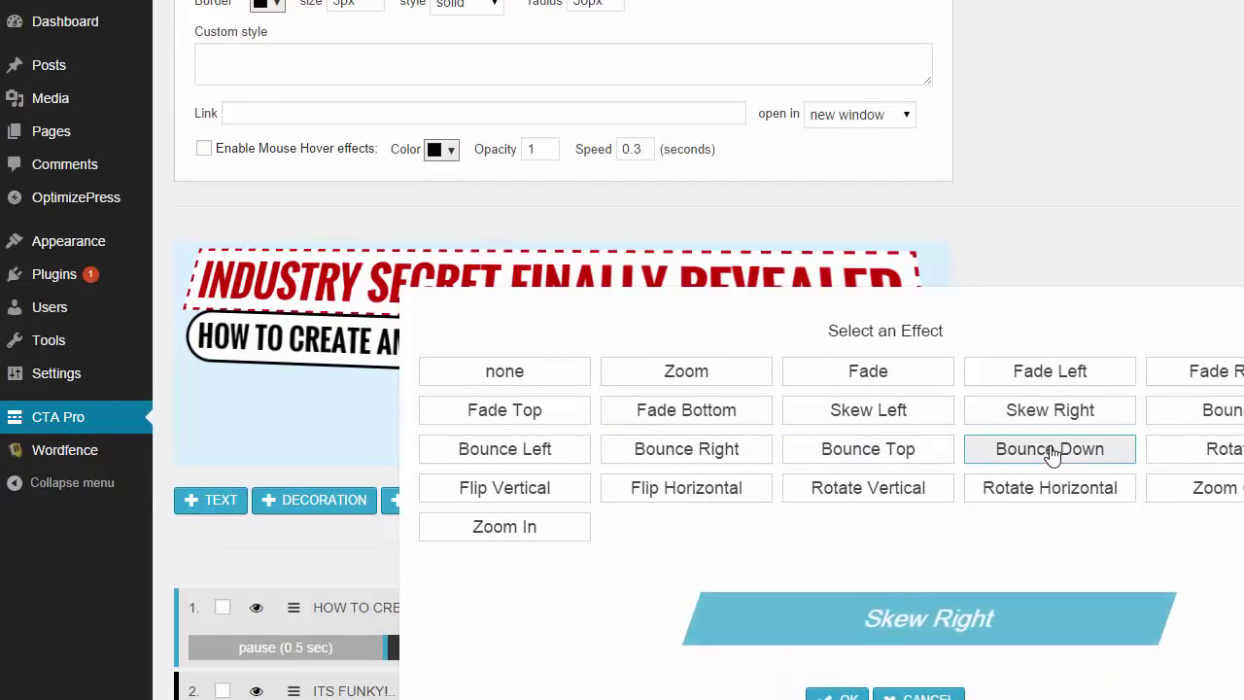
left_click(1079, 504)
left_click(751, 499)
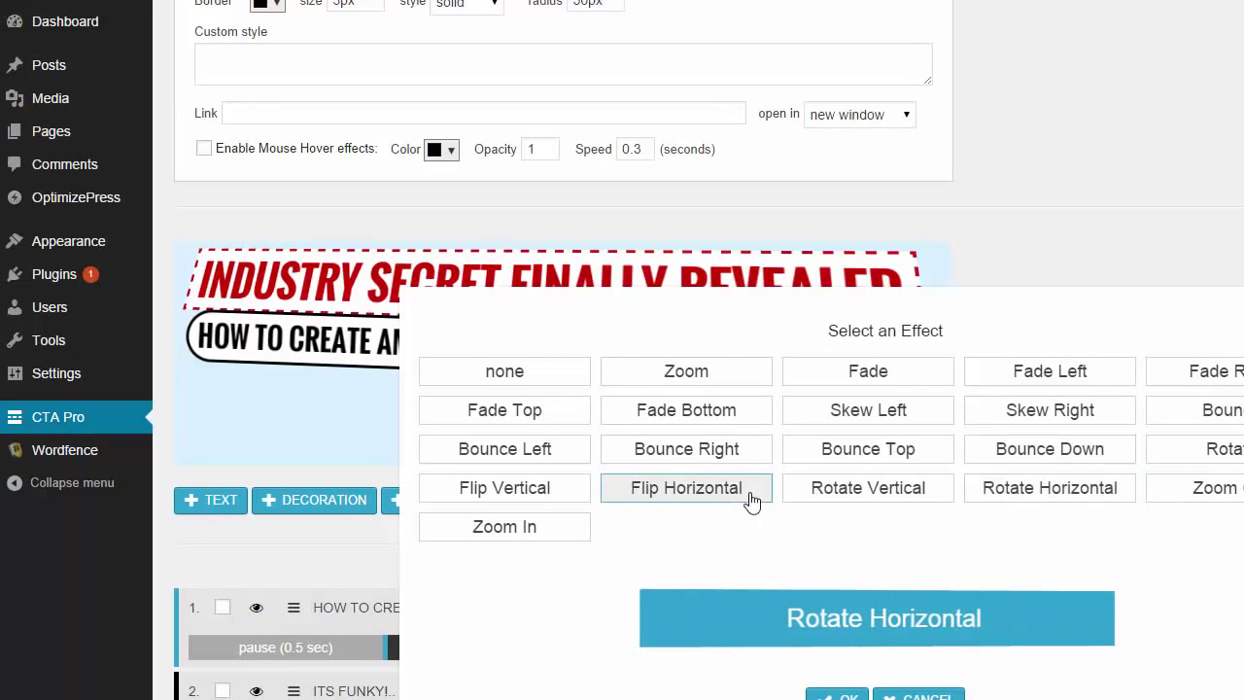
left_click(1222, 452)
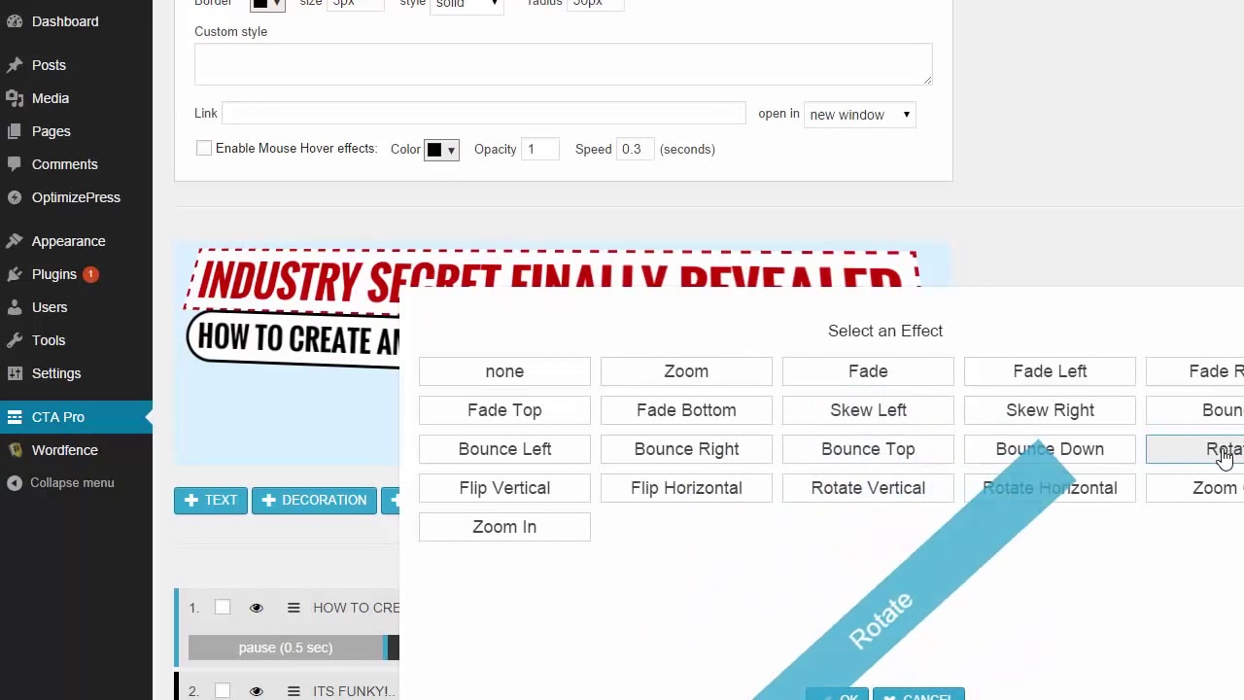
left_click(838, 696)
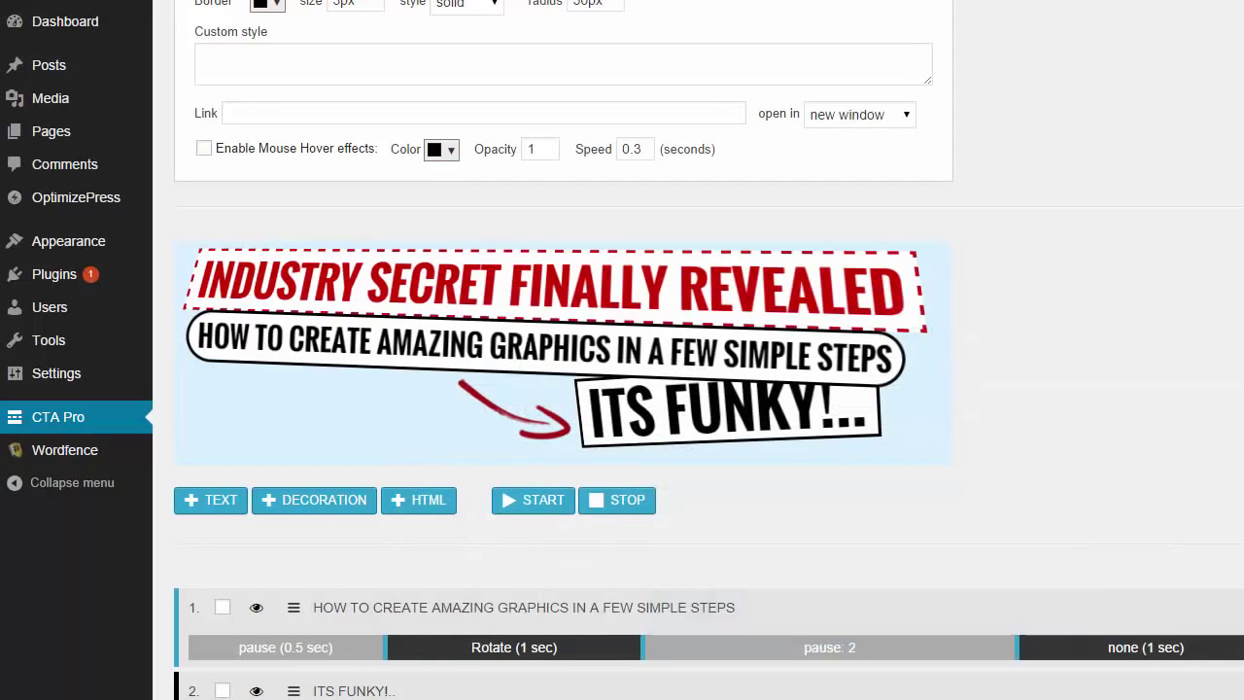
Change the final 'none (1 sec)' timeline step to Strong Shake (1 sec)
left_click(1111, 649)
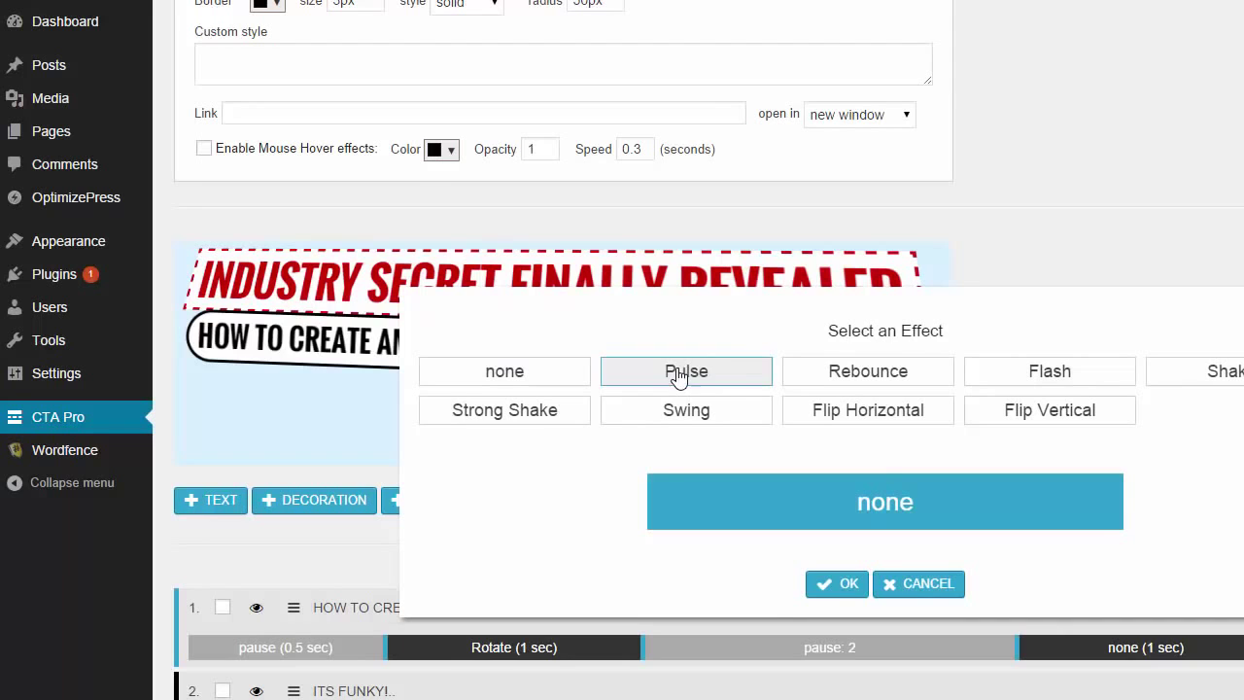
left_click(516, 411)
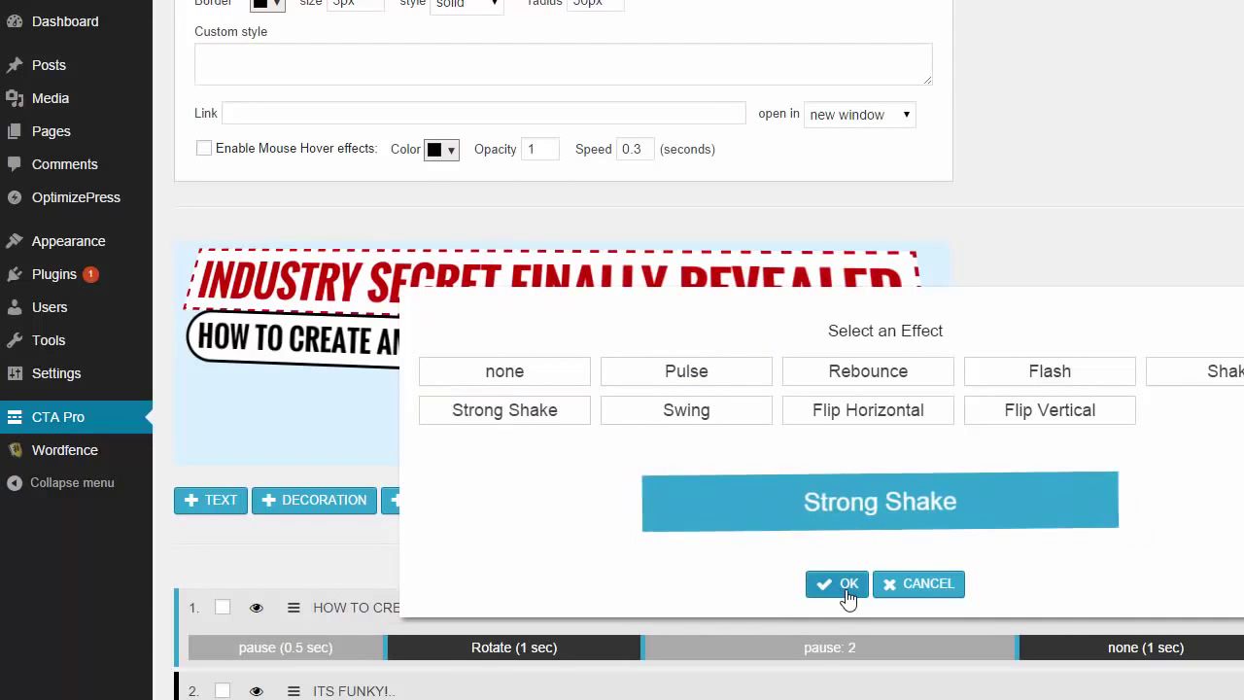
left_click(843, 584)
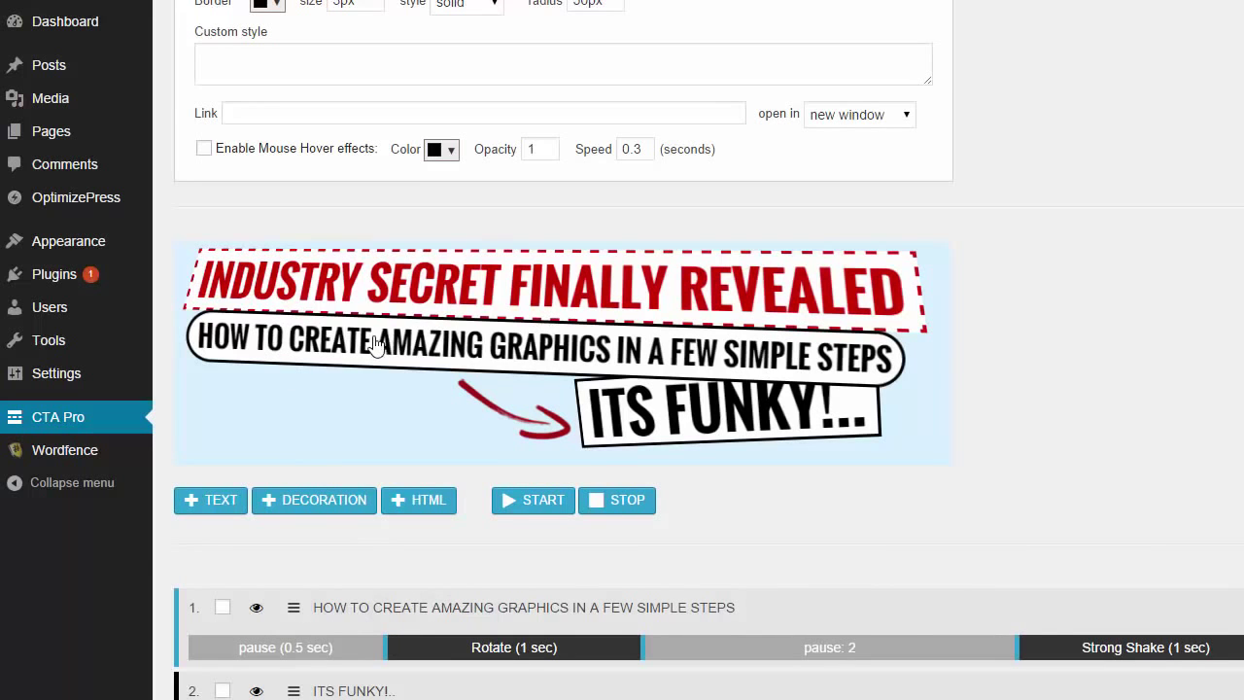
left_click(528, 501)
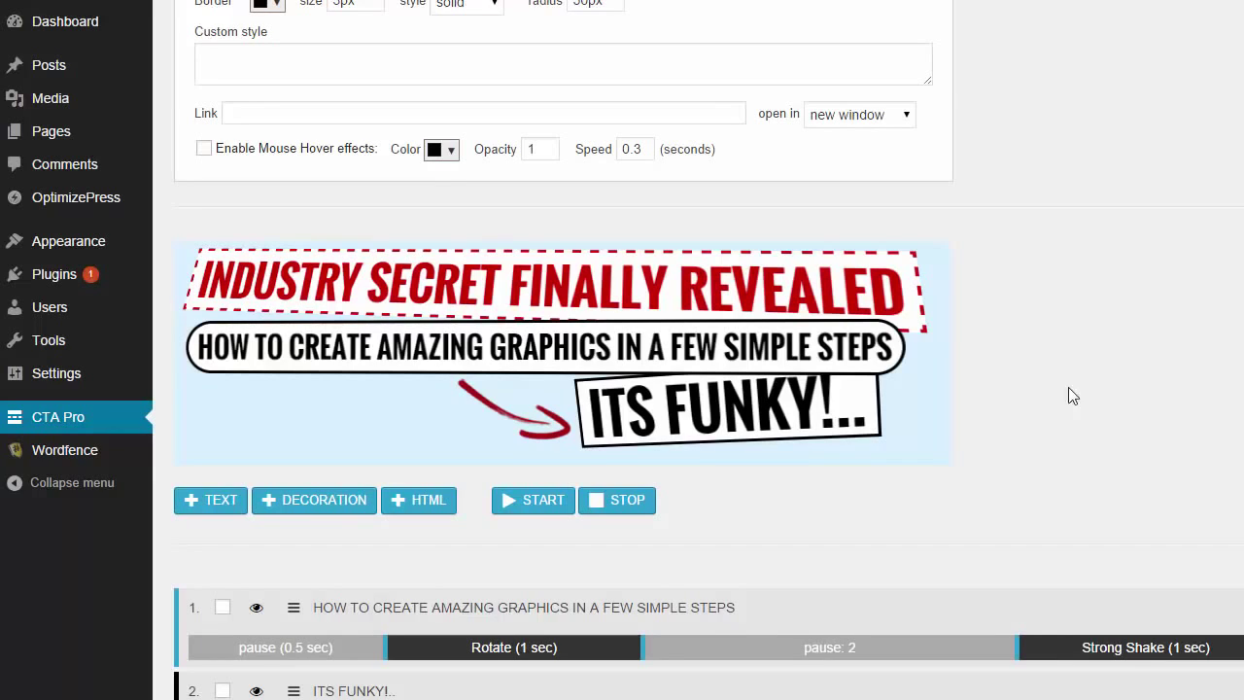
Open JV Sales Funnel Style1 from the saved CTAs list and run its START preview
left_click(68, 425)
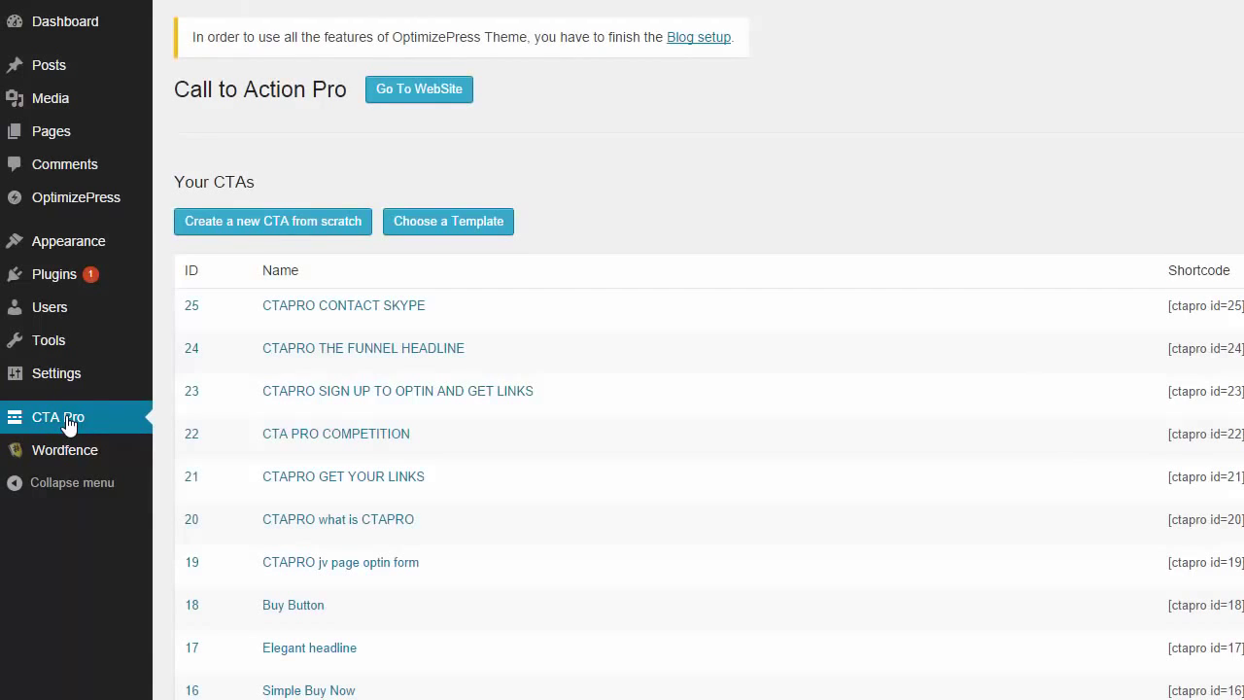
scroll(399, 661, "down", 3)
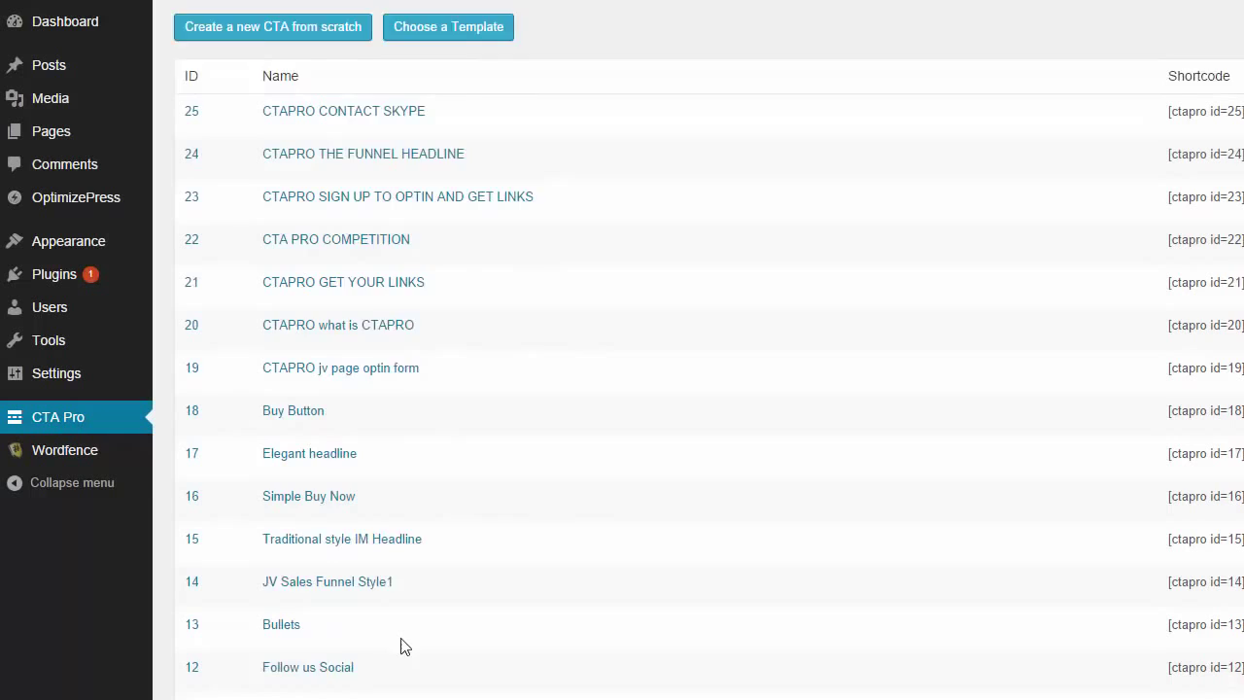
scroll(412, 669, "down", 1)
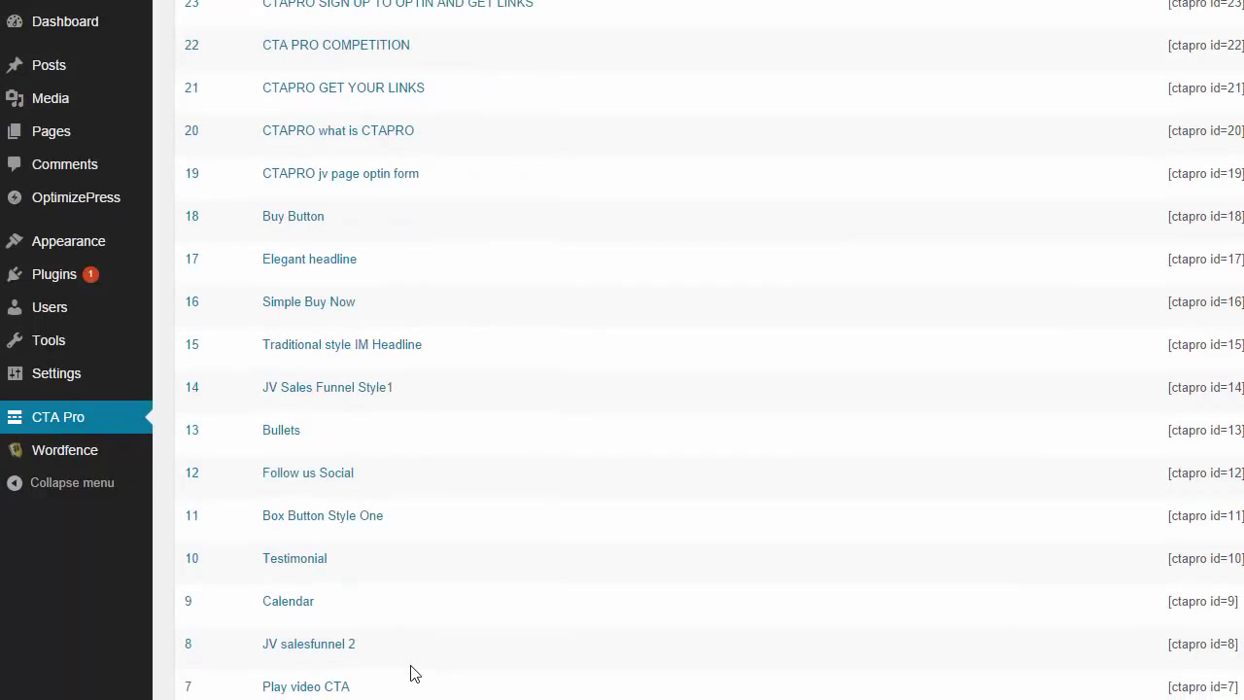
left_click(333, 389)
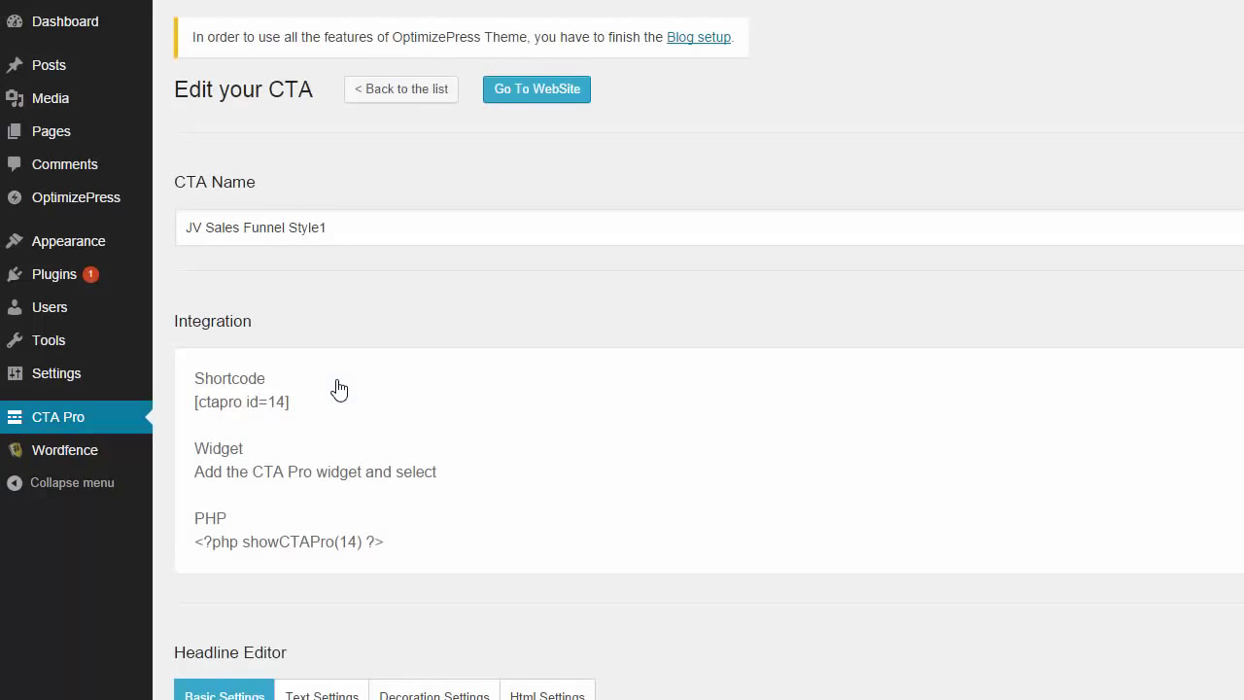
scroll(513, 535, "down", 7)
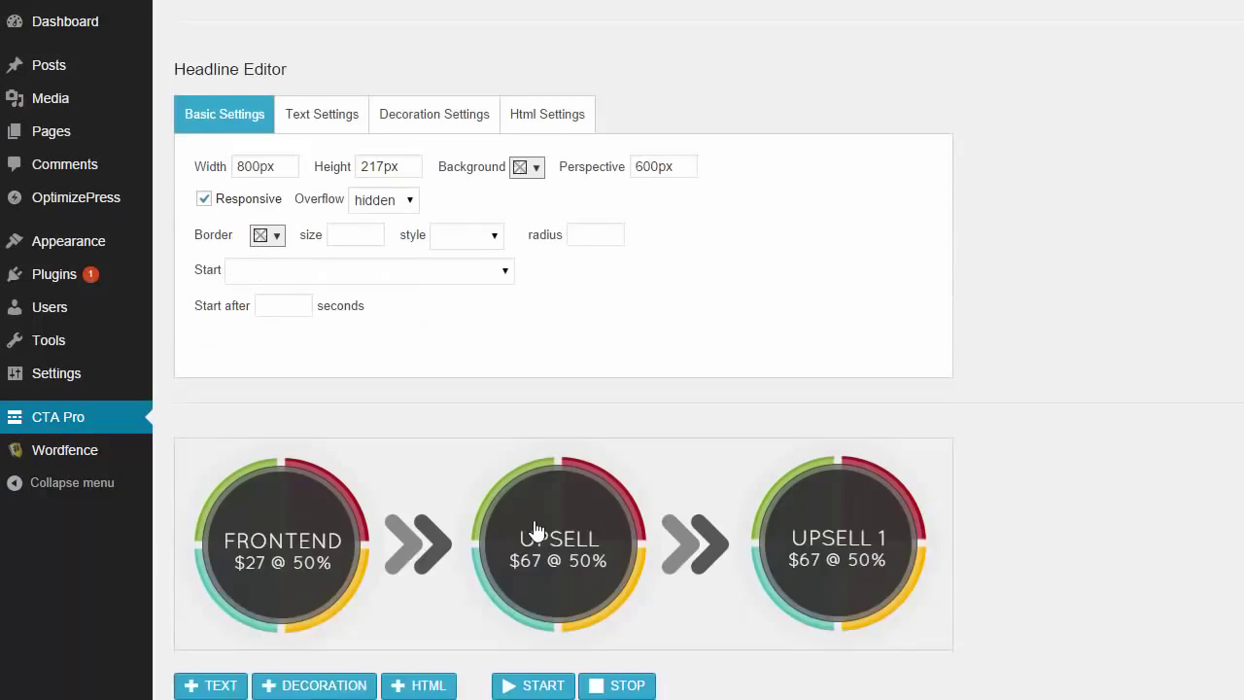
scroll(544, 564, "down", 1)
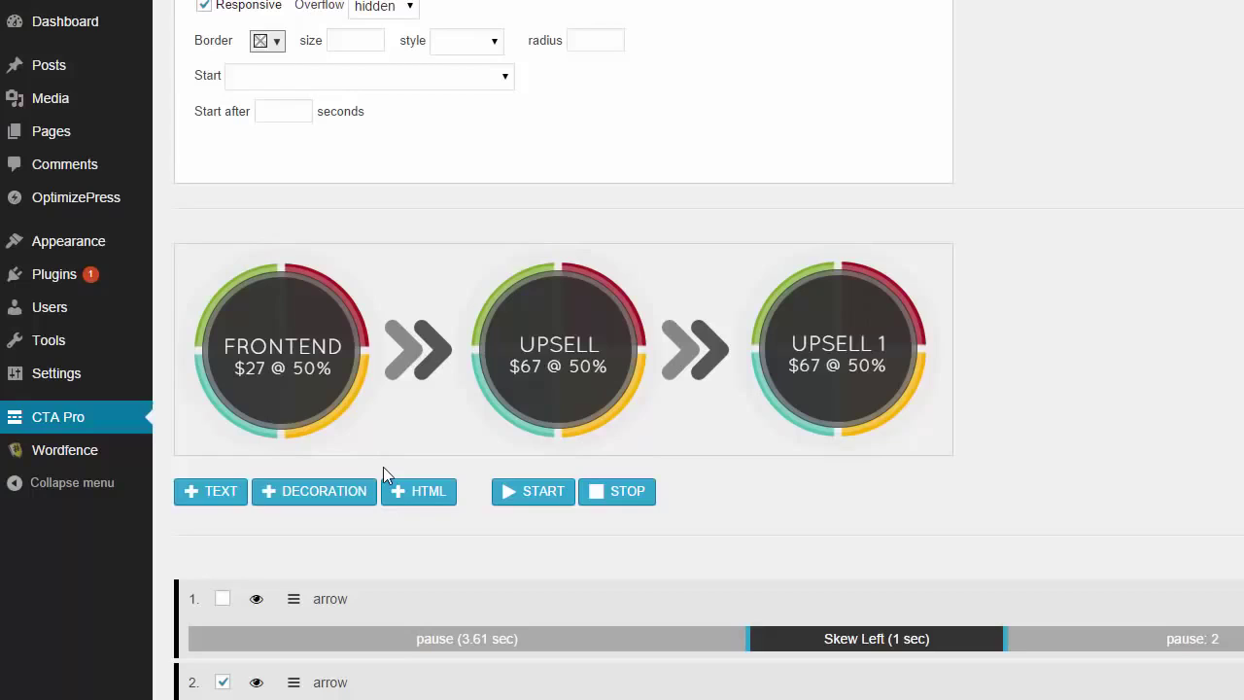
left_click(534, 493)
Open Custom Advert 300x300 from the Your CTAs list and run its START preview
left_click(55, 418)
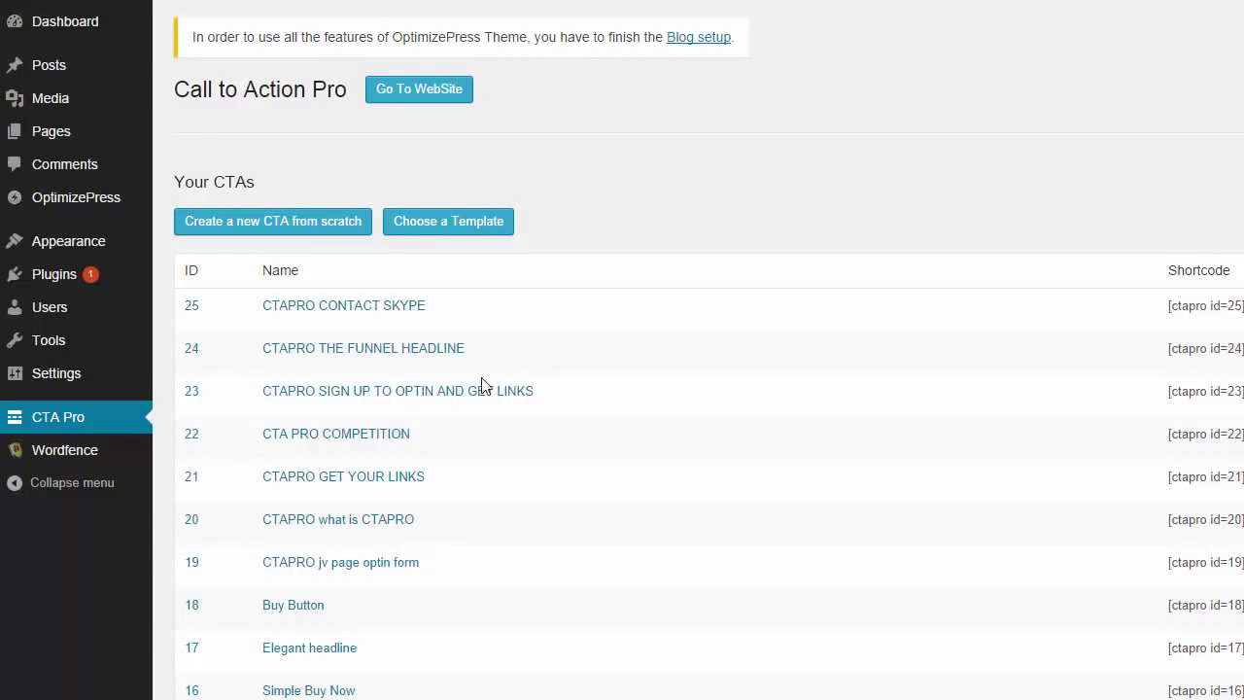
scroll(466, 564, "down", 3)
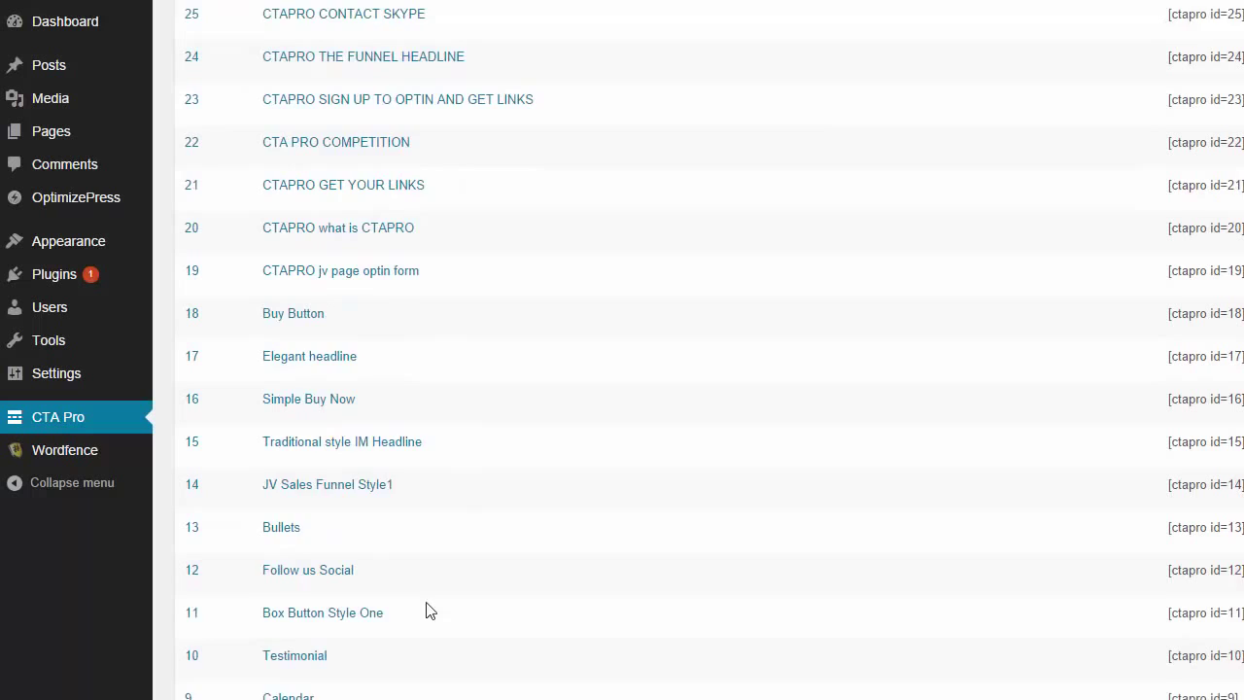
scroll(432, 617, "down", 2)
scroll(440, 670, "down", 1)
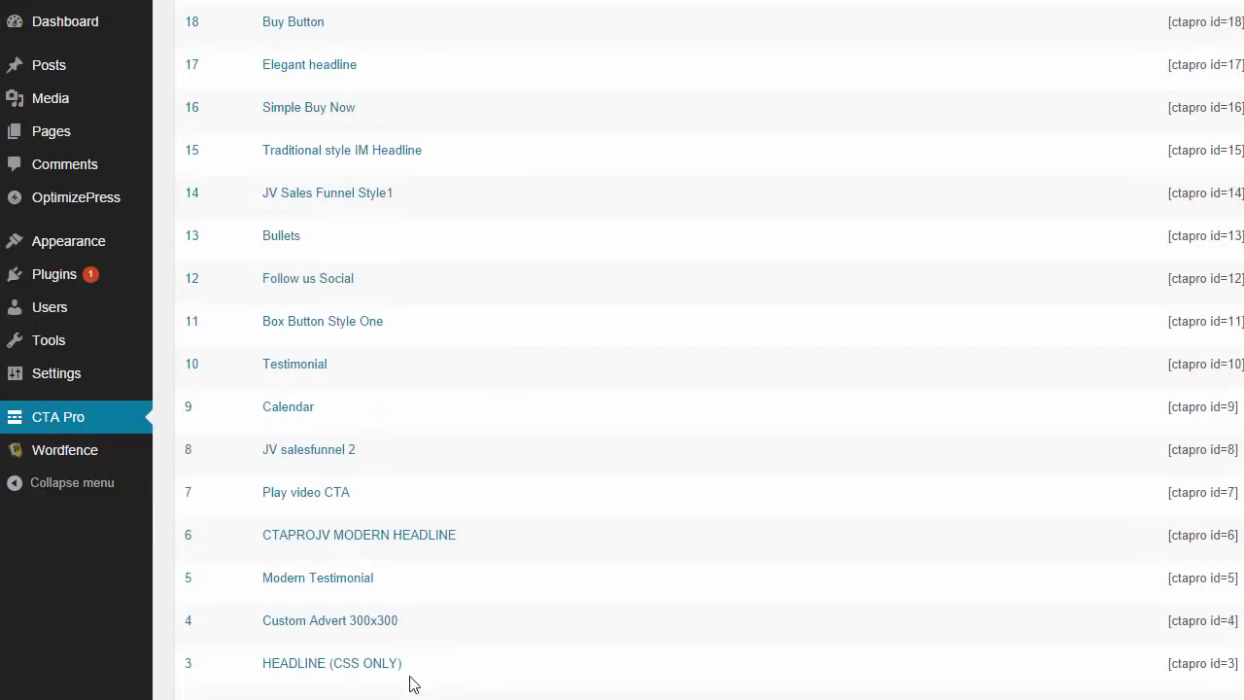
left_click(324, 621)
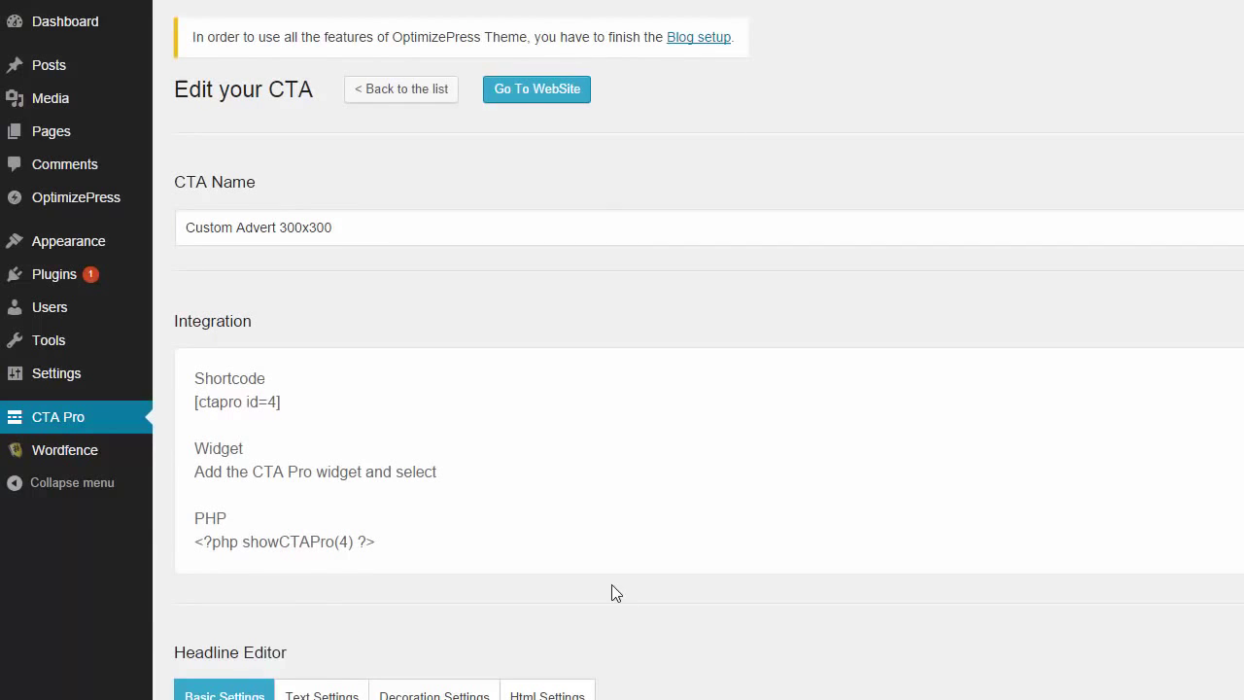
scroll(608, 621, "down", 6)
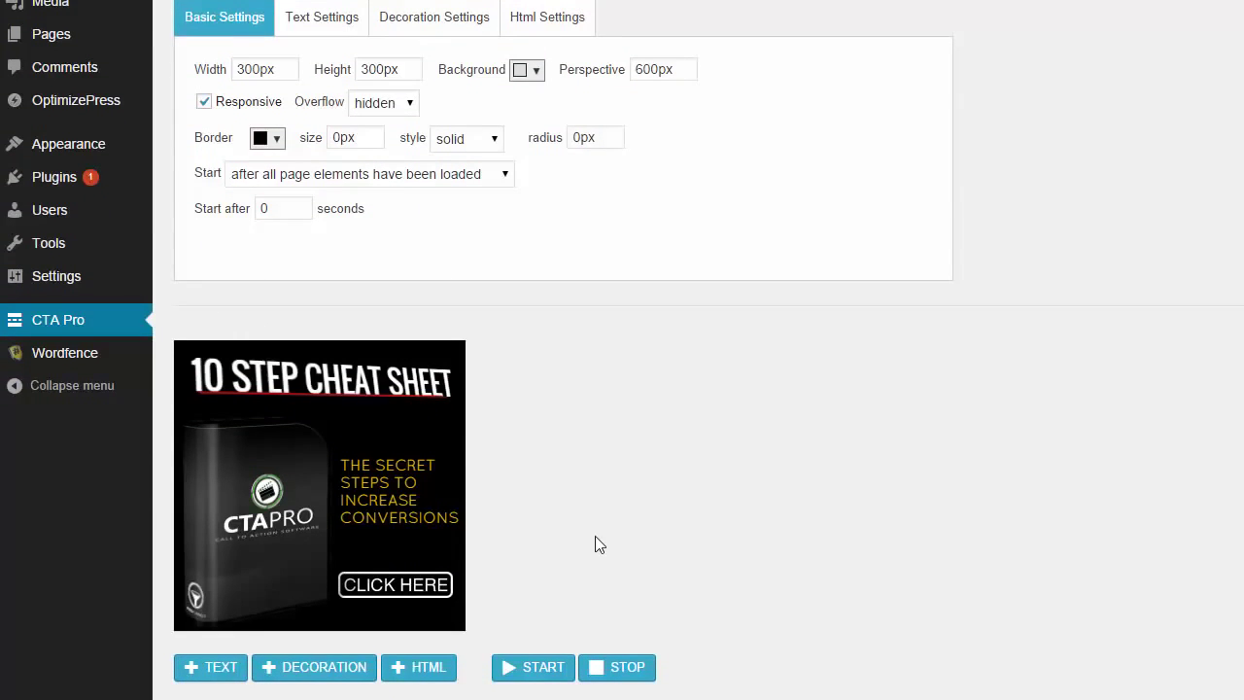
scroll(455, 602, "down", 1)
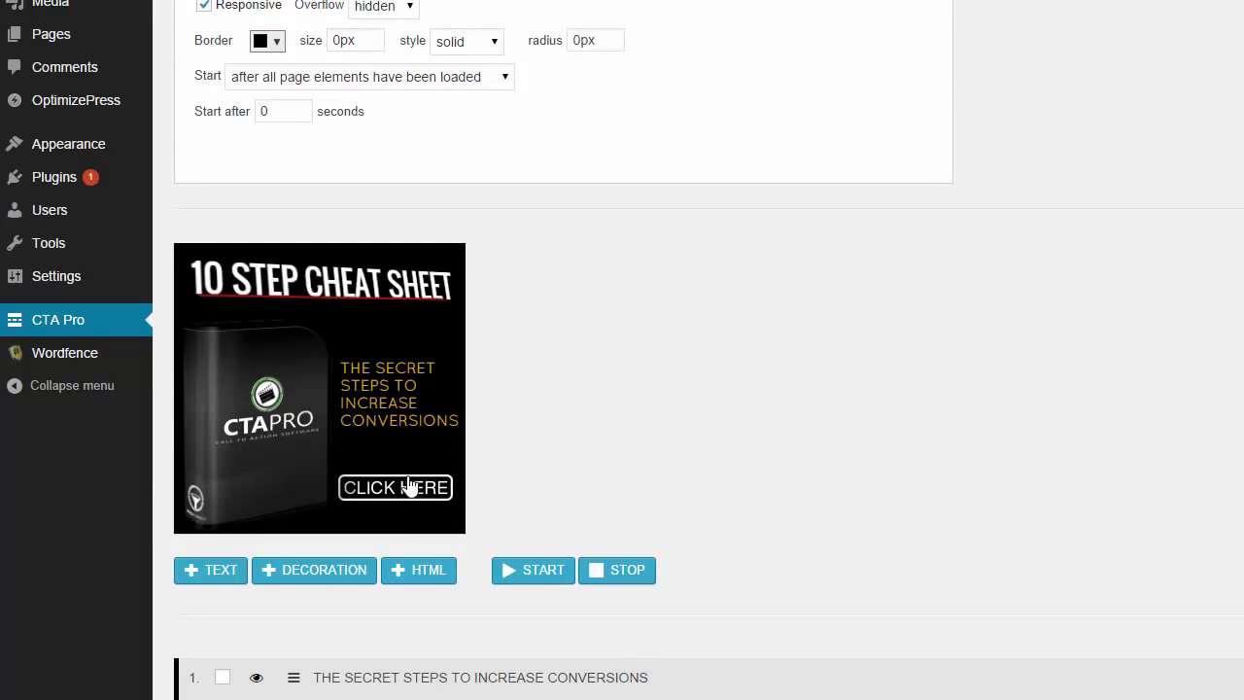
left_click(539, 574)
Scroll the Your CTAs page down to Google Fonts, showing Lobster Two, Quicksand, Oswald and others
left_click(83, 324)
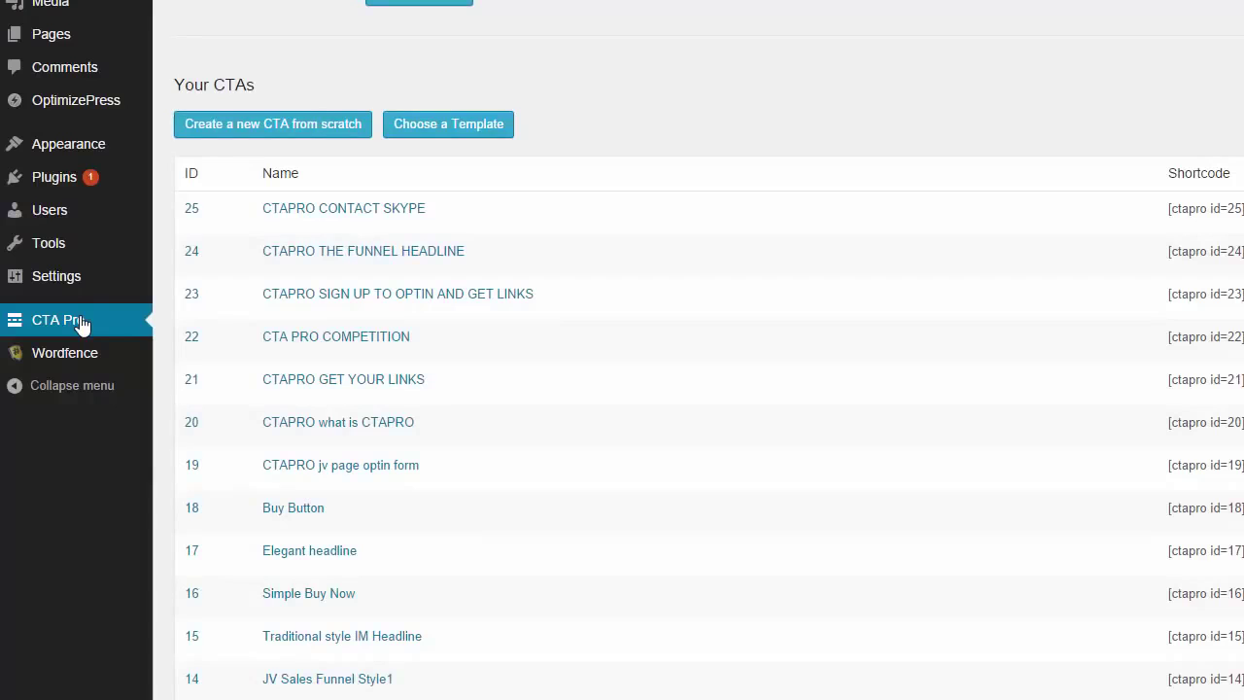
scroll(412, 291, "down", 9)
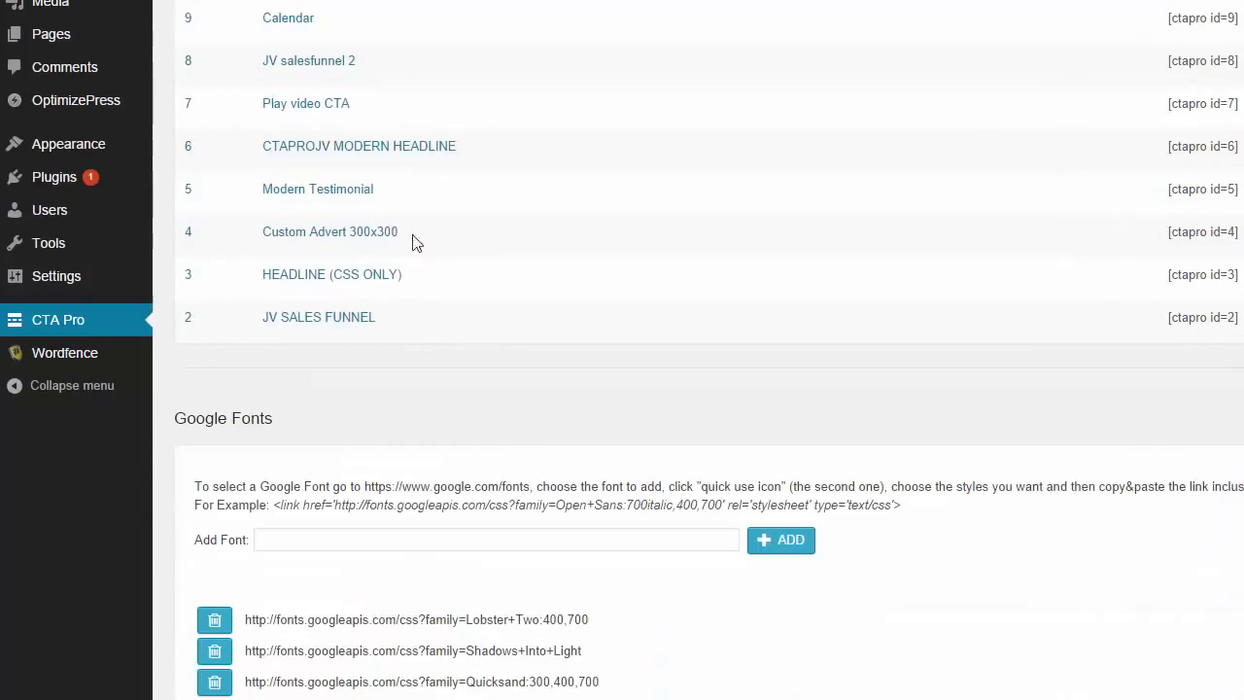
scroll(418, 242, "up", 2)
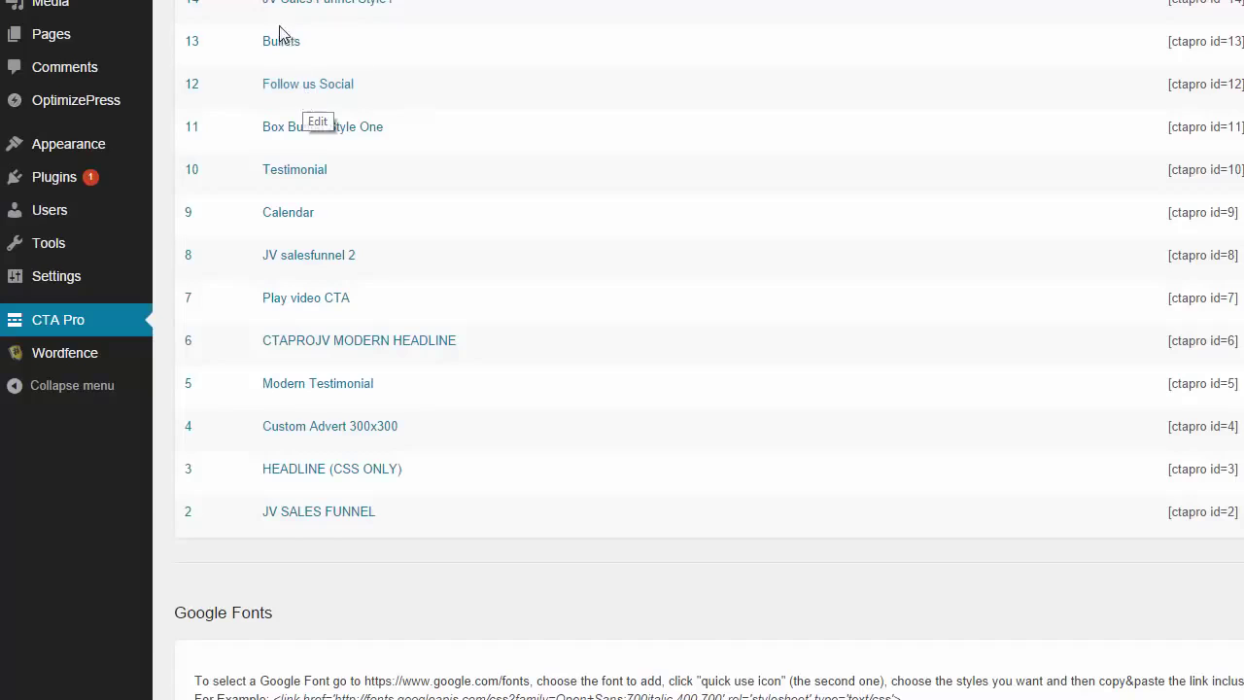
scroll(376, 158, "down", 1)
scroll(406, 269, "up", 1)
scroll(464, 339, "up", 2)
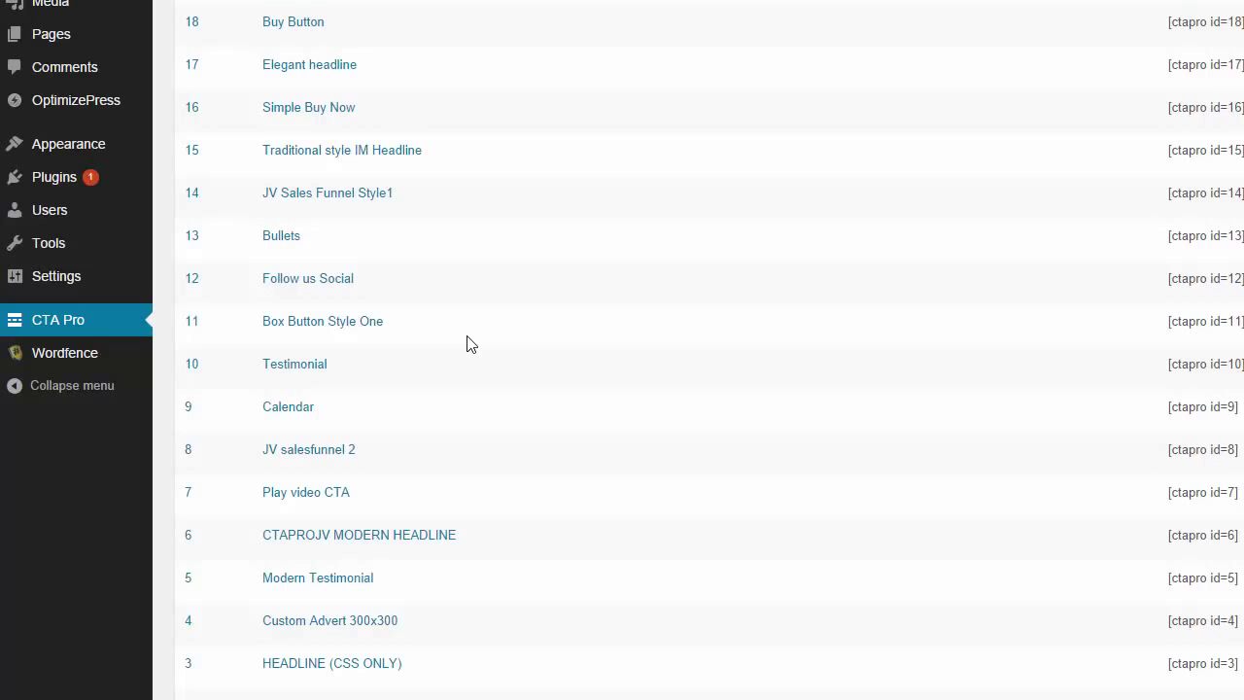
scroll(485, 379, "down", 6)
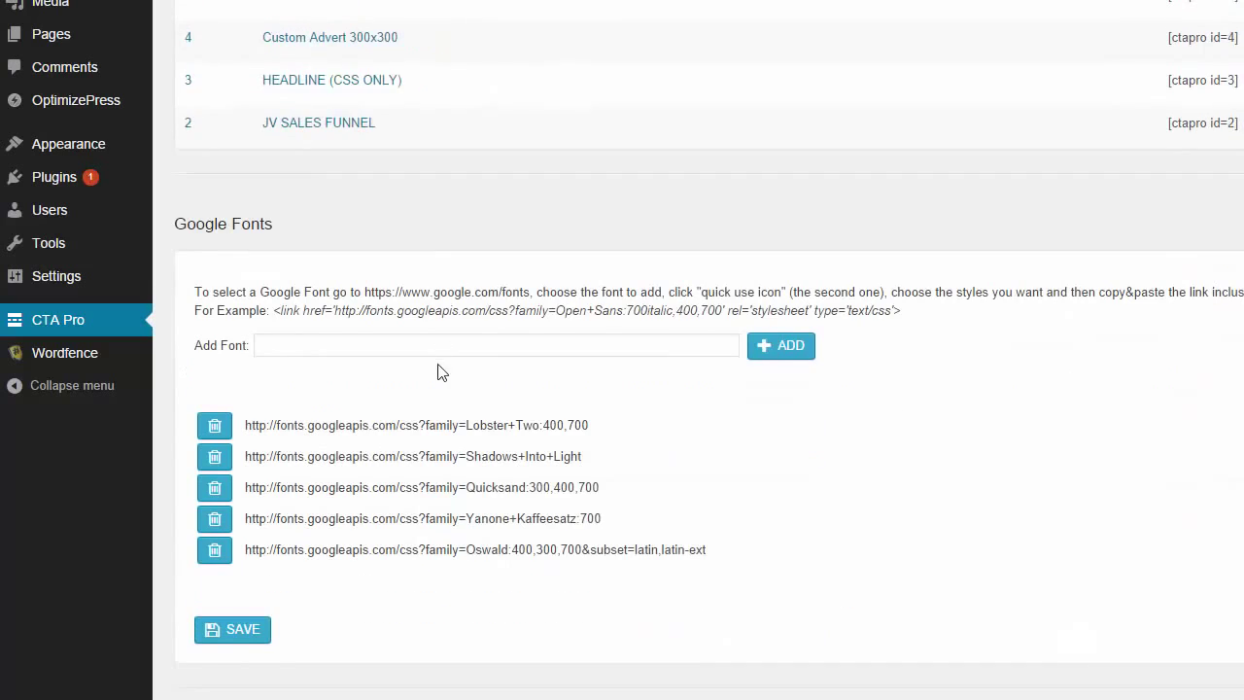
scroll(438, 372, "down", 5)
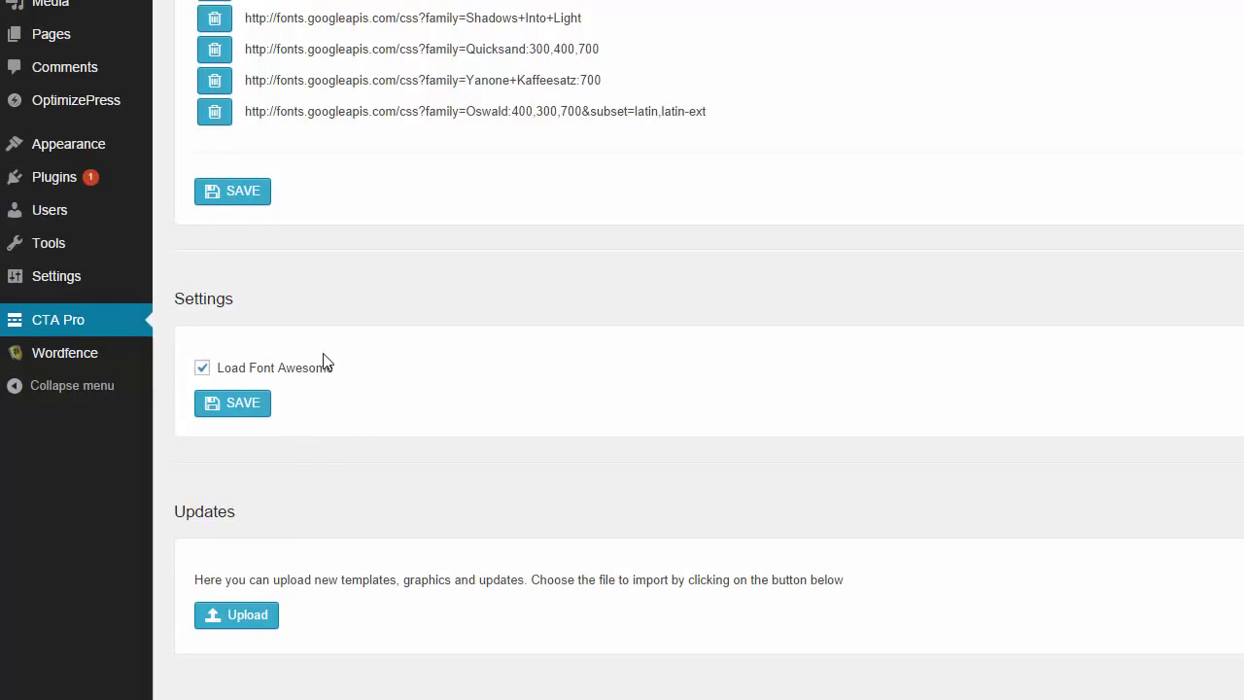
scroll(335, 336, "up", 2)
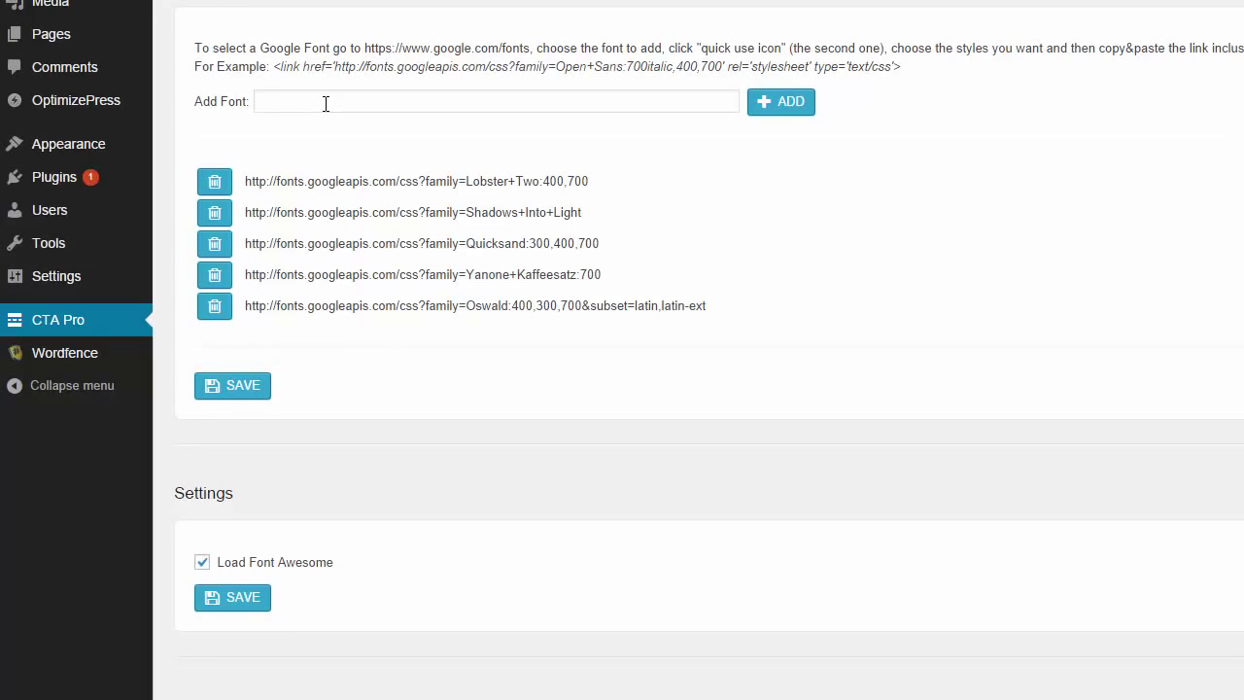
scroll(327, 111, "up", 4)
scroll(395, 286, "up", 3)
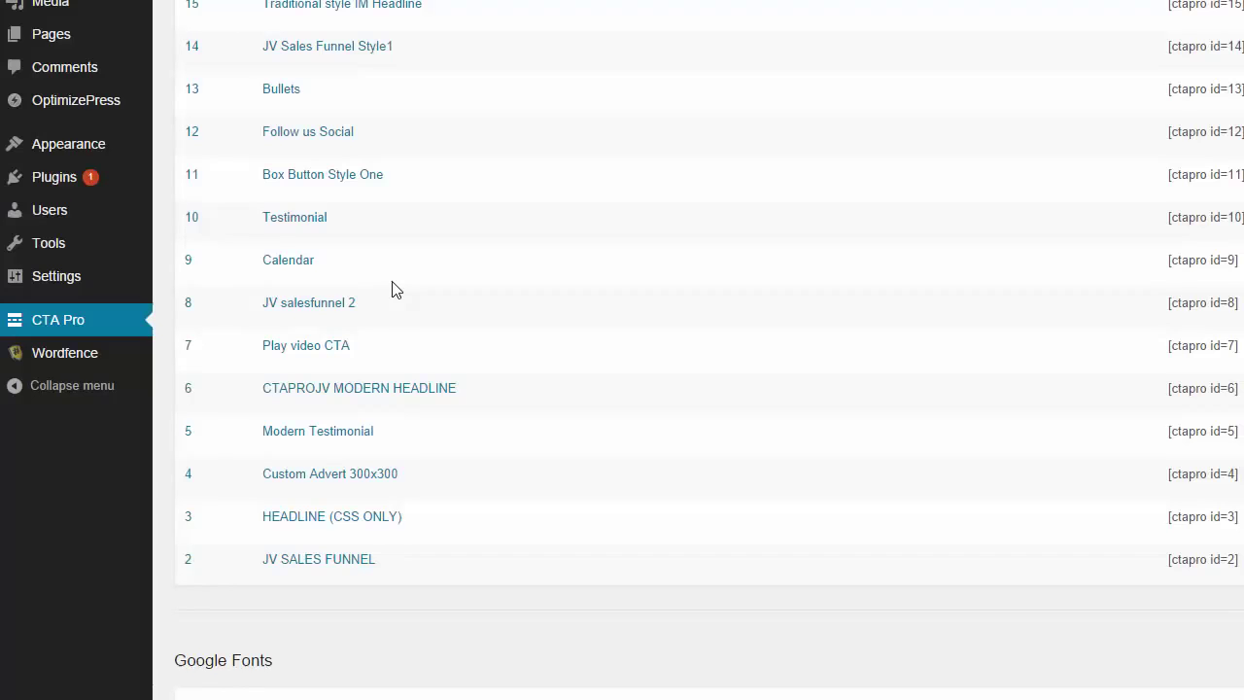
scroll(516, 416, "down", 3)
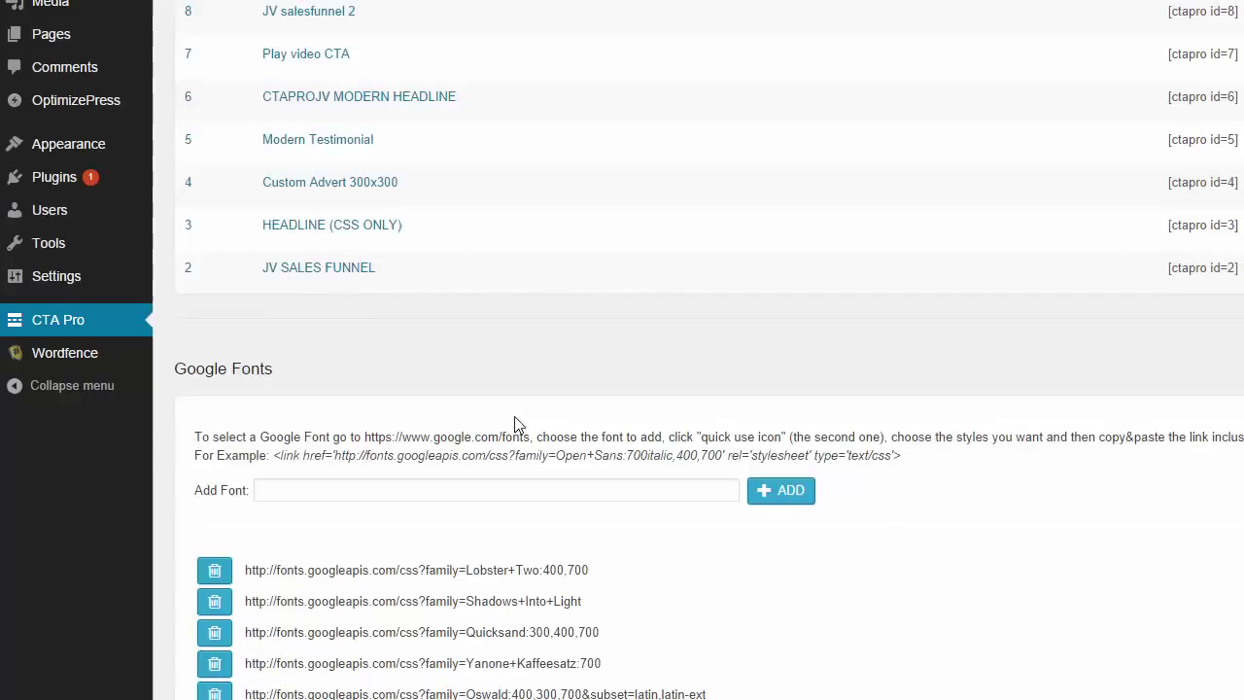
scroll(512, 411, "up", 3)
scroll(505, 406, "up", 1)
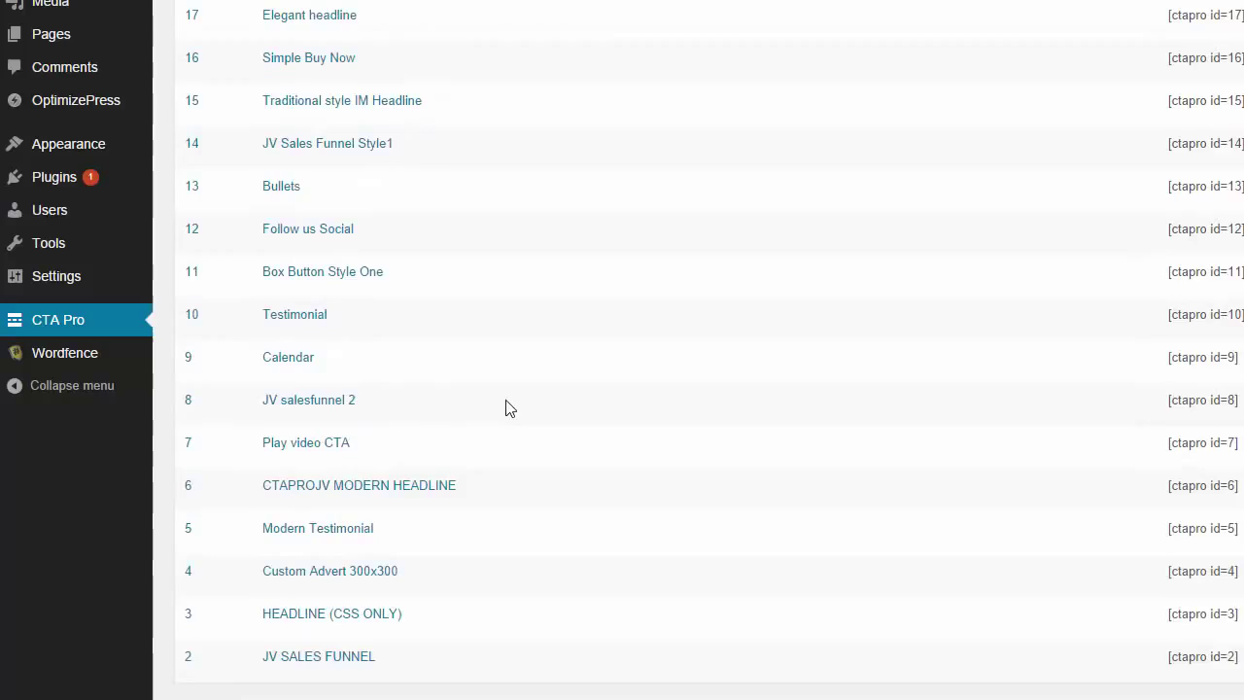
scroll(542, 352, "up", 4)
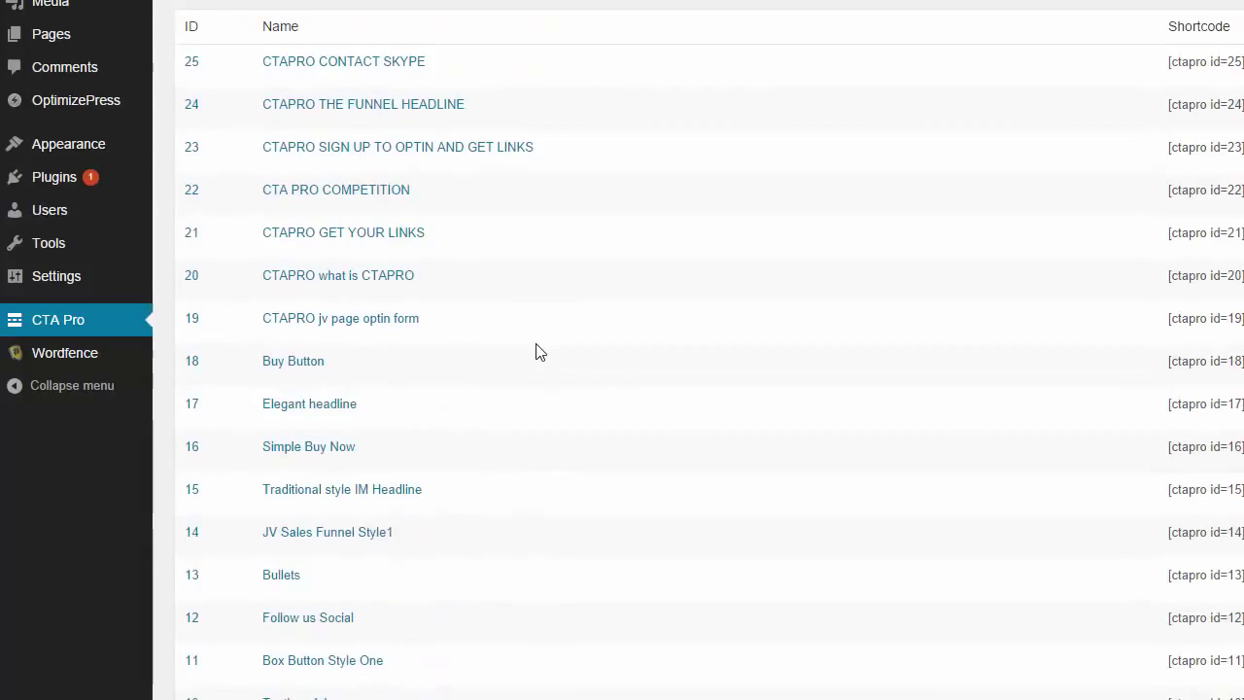